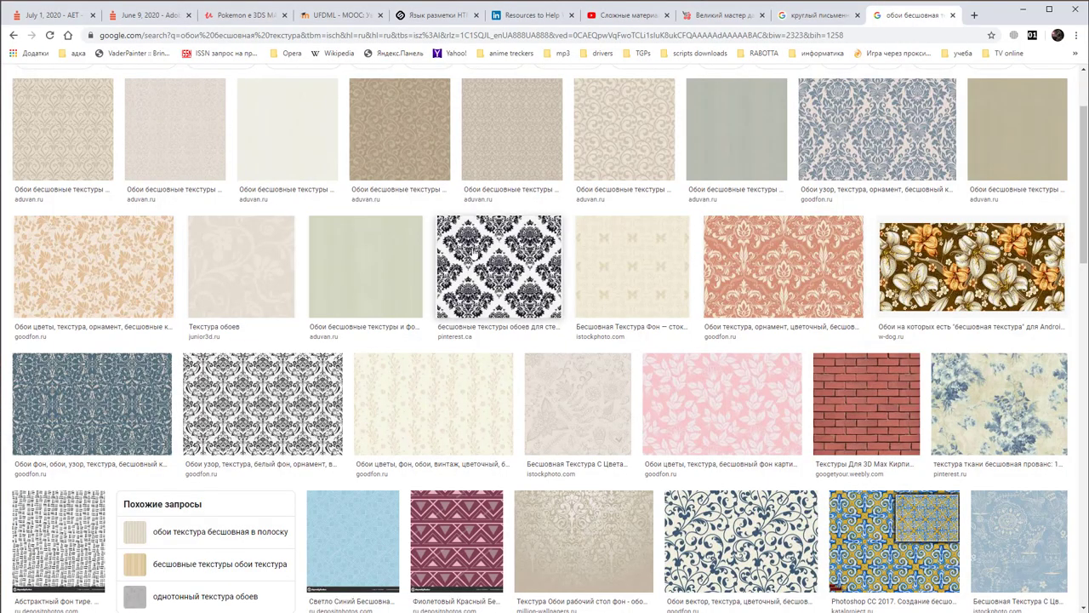
Step: Browse the wallpaper image results using the large image size filter
scroll(474, 252, "up", 2)
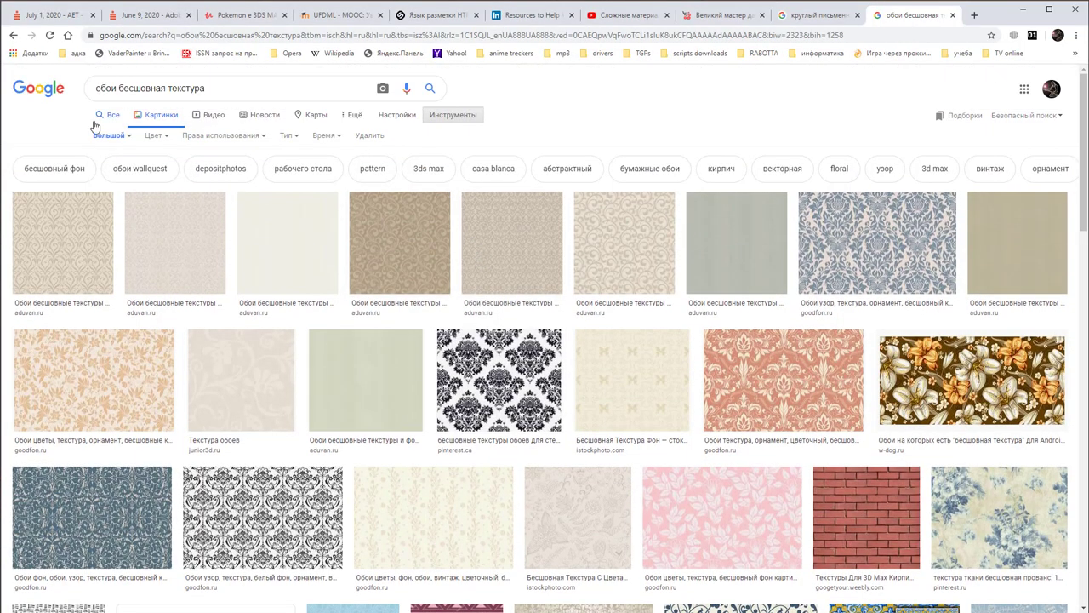
left_click(127, 138)
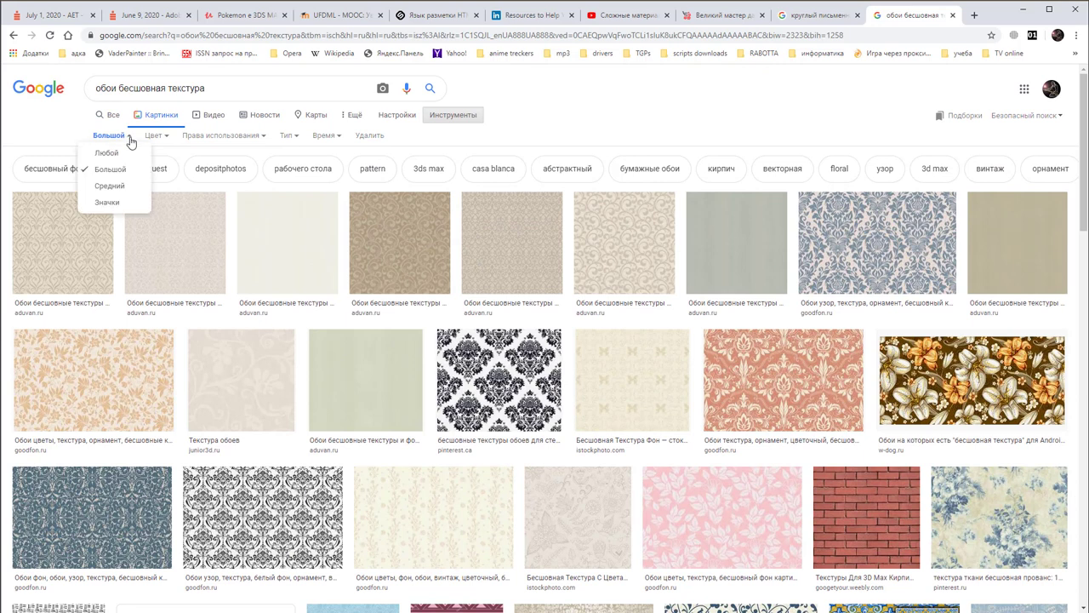
left_click(129, 139)
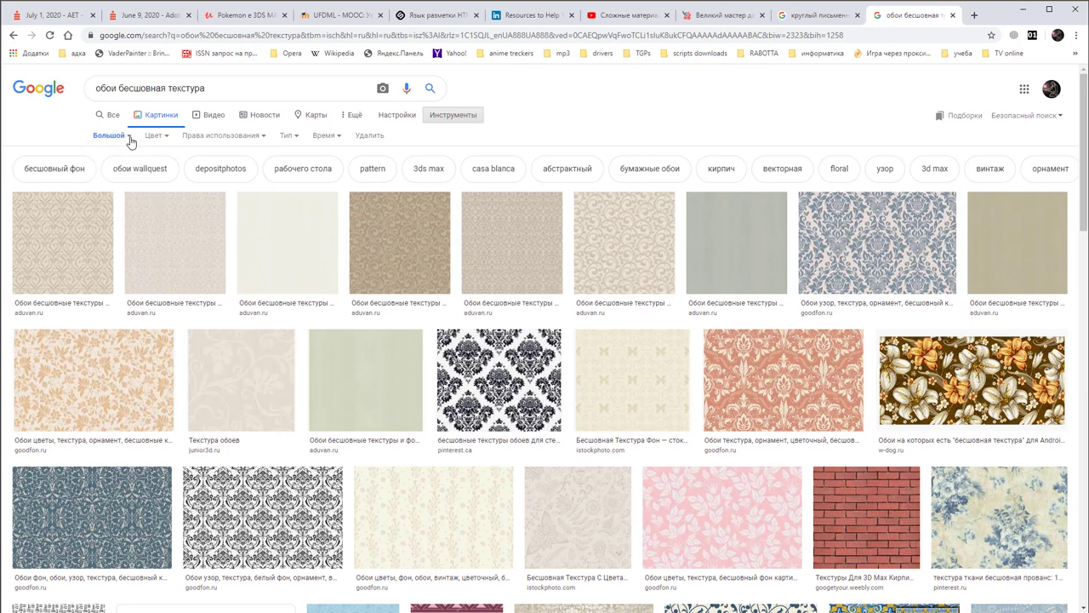
scroll(603, 258, "down", 1)
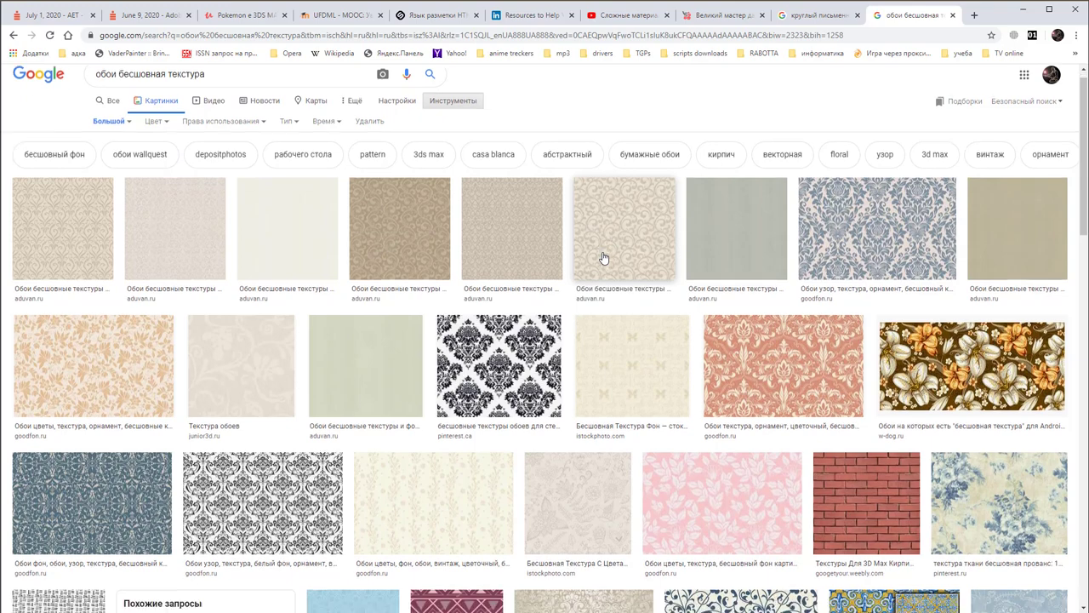
scroll(602, 259, "down", 3)
scroll(602, 263, "down", 2)
scroll(600, 266, "down", 2)
scroll(598, 270, "up", 5)
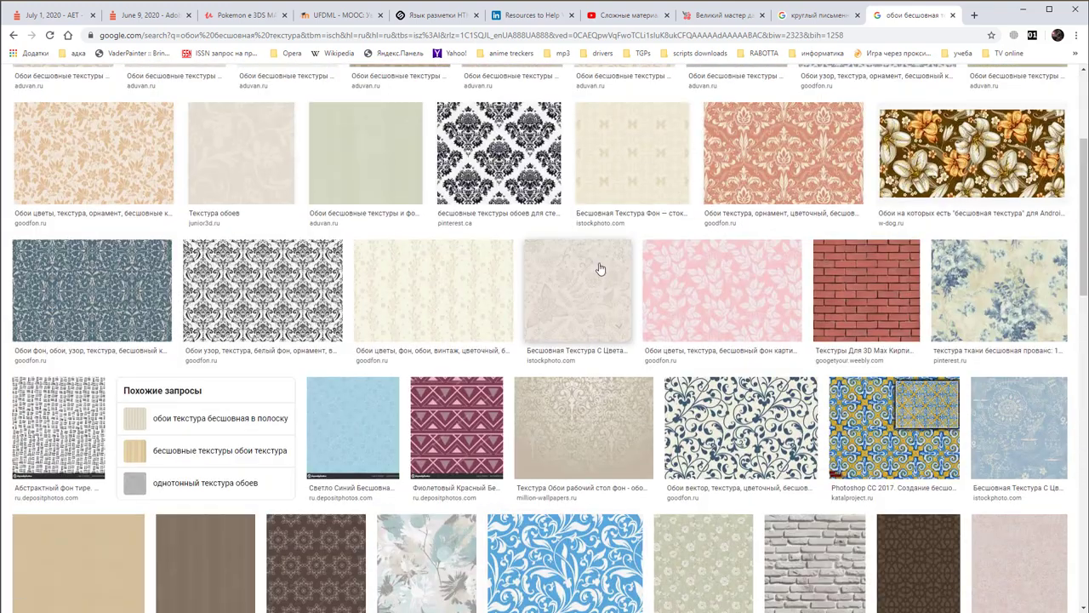
scroll(599, 269, "up", 3)
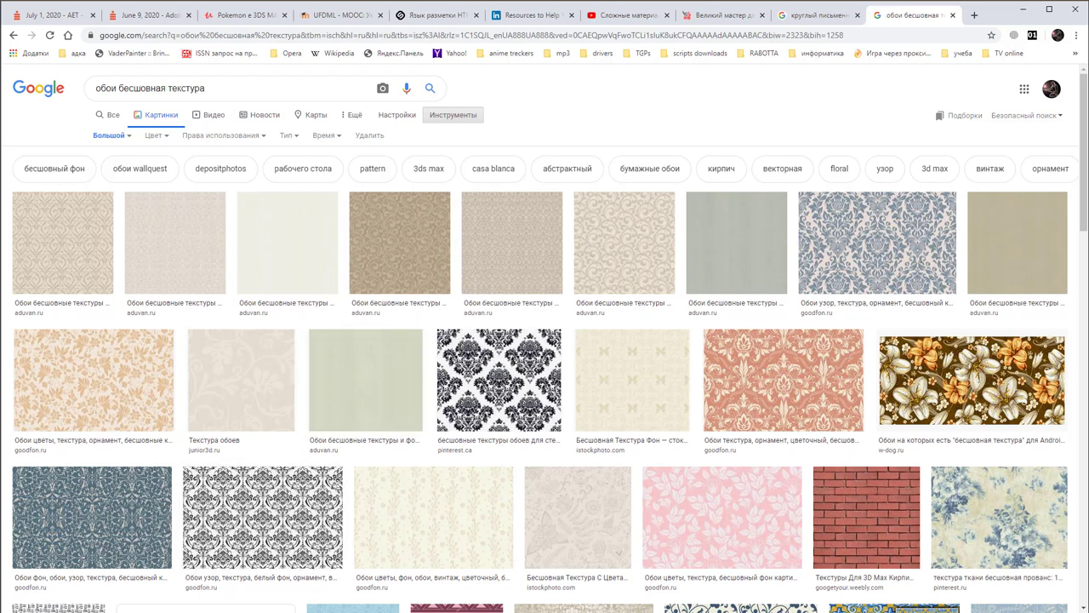
Step: Move the Обои folder window aside, then minimize Chrome and Explorer to reveal the room image
key("alt+Tab")
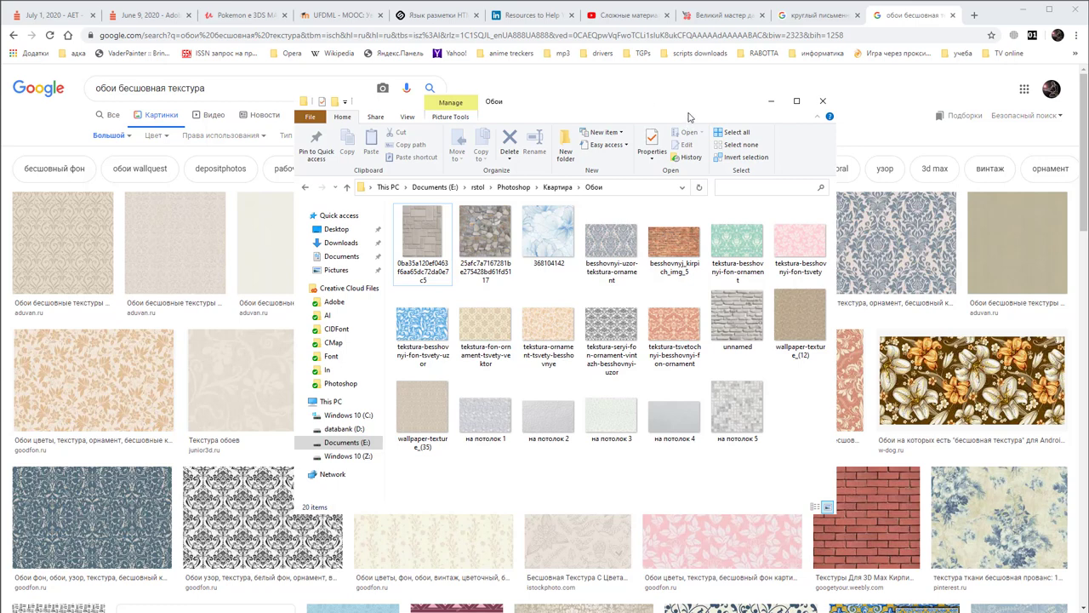
left_click_drag(382, 111, 371, 145)
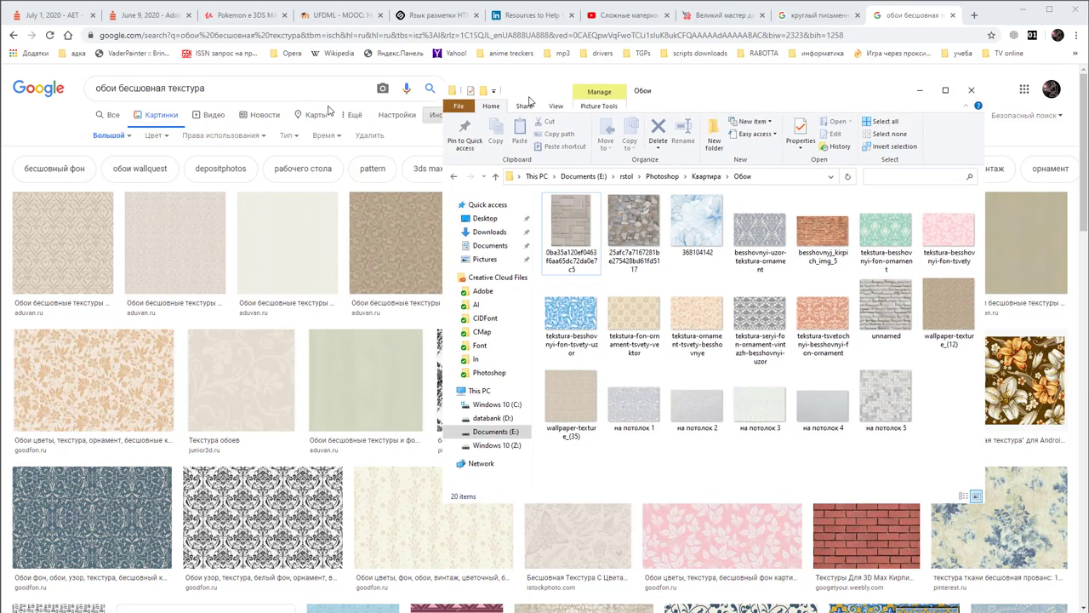
left_click(1023, 10)
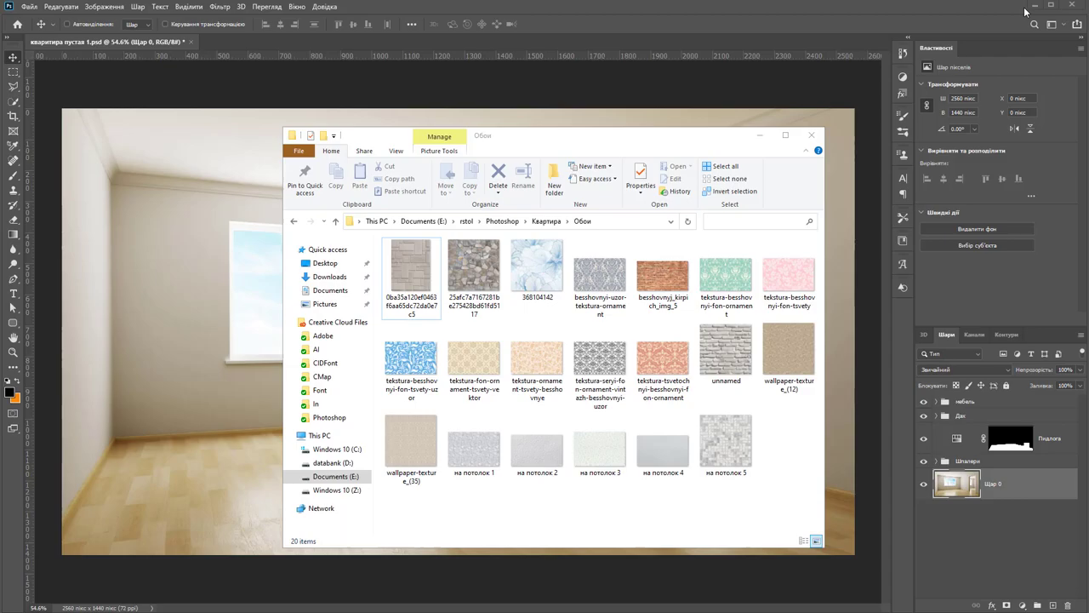
left_click(760, 134)
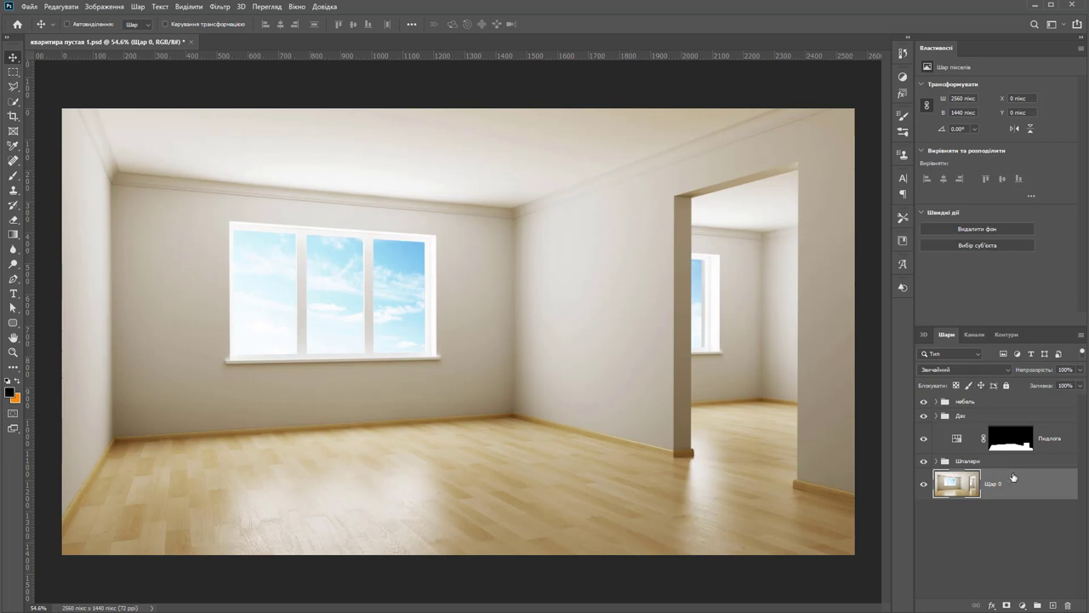
Step: With Штапери selected, open tekstura-besshovnyi-fon-tsvety-uzor.jpg, select all of it, and return to the room document
left_click(947, 464)
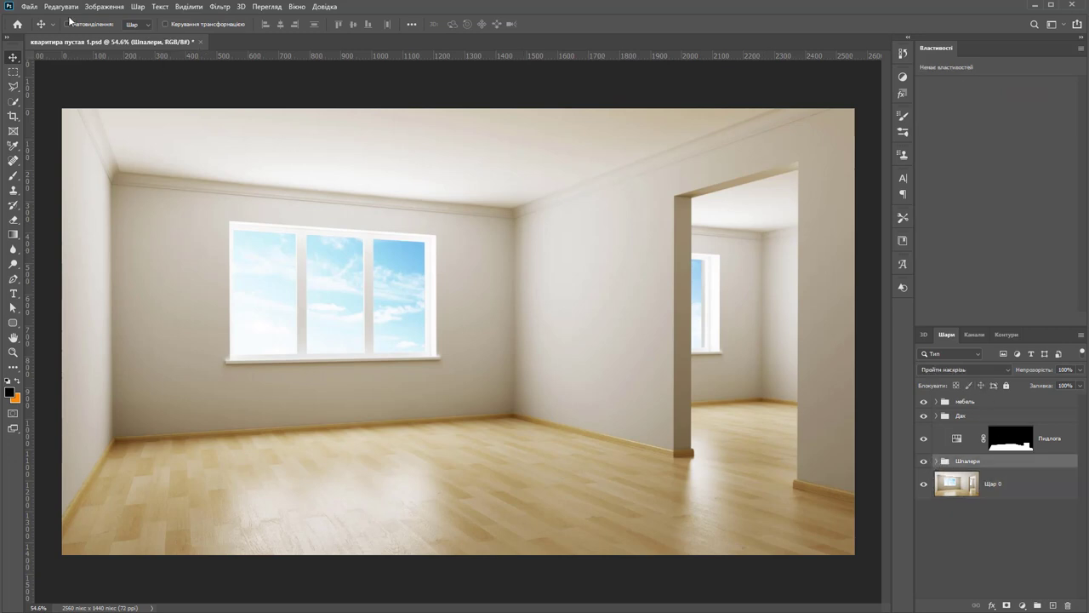
left_click(29, 7)
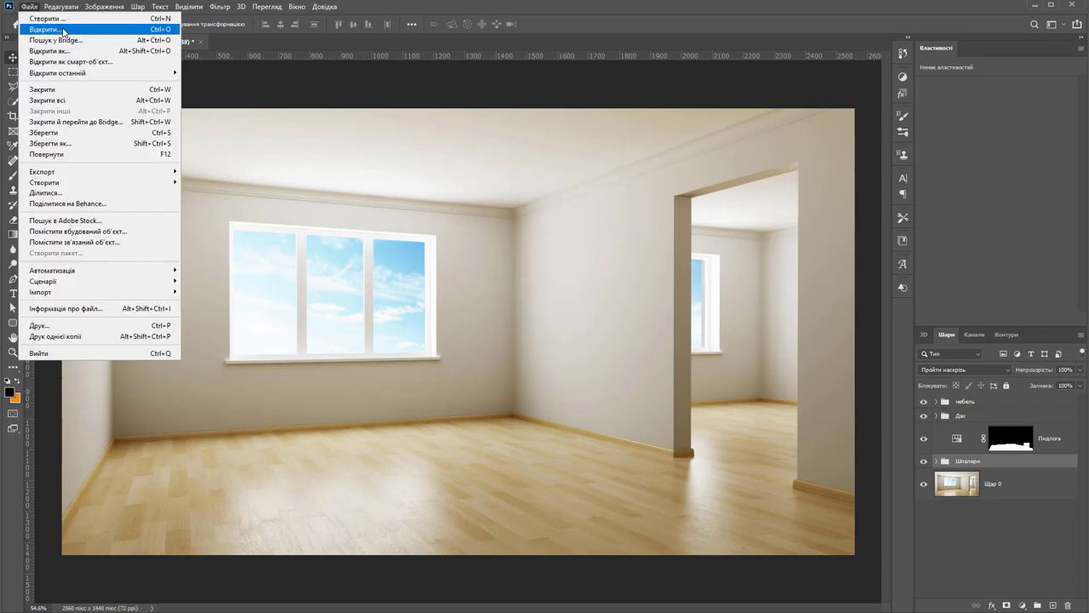
left_click(60, 29)
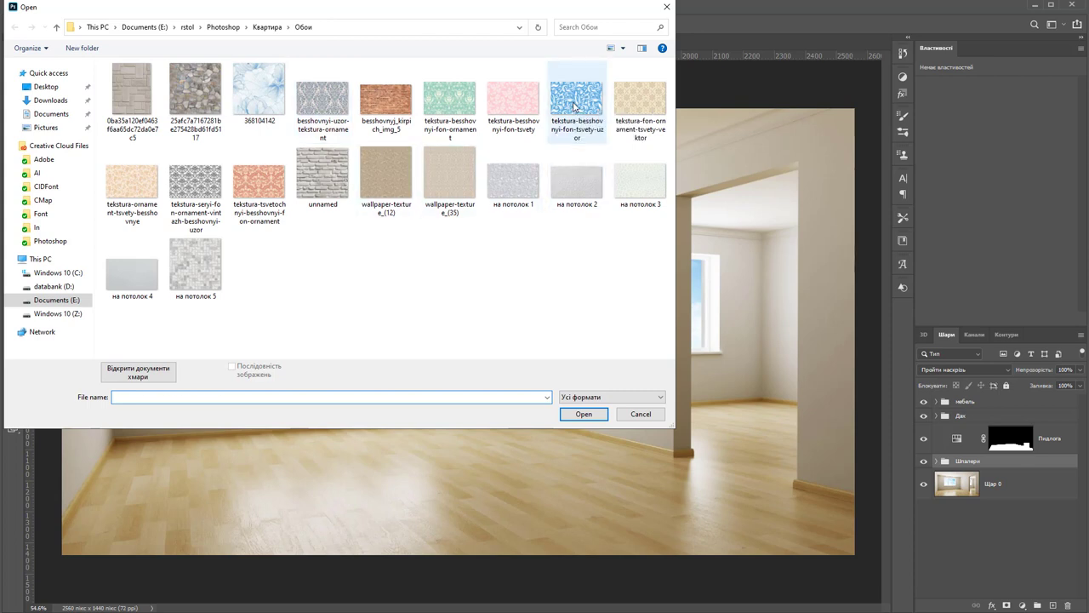
left_click(575, 105)
left_click(583, 413)
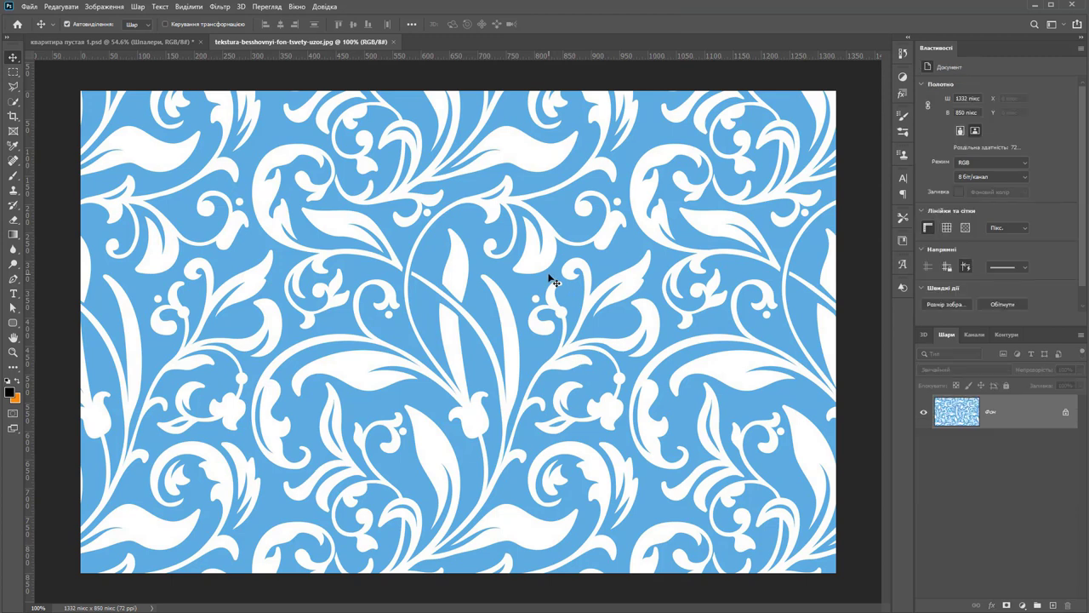
key("ctrl+a")
left_click(153, 43)
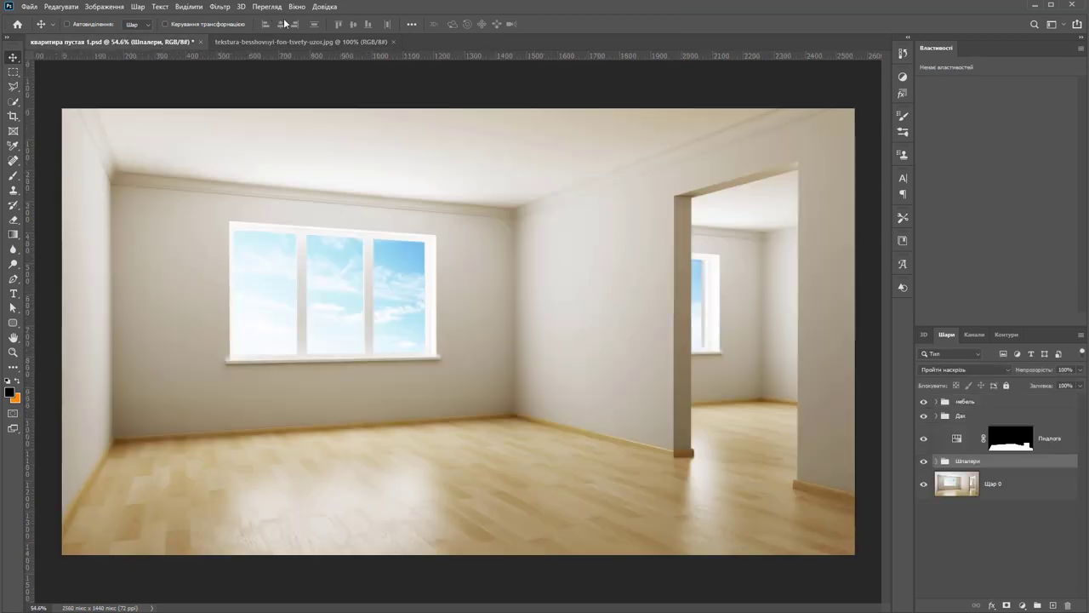
Step: Add a new empty layer above Штапери and launch the Vanishing Point filter
left_click(1052, 605)
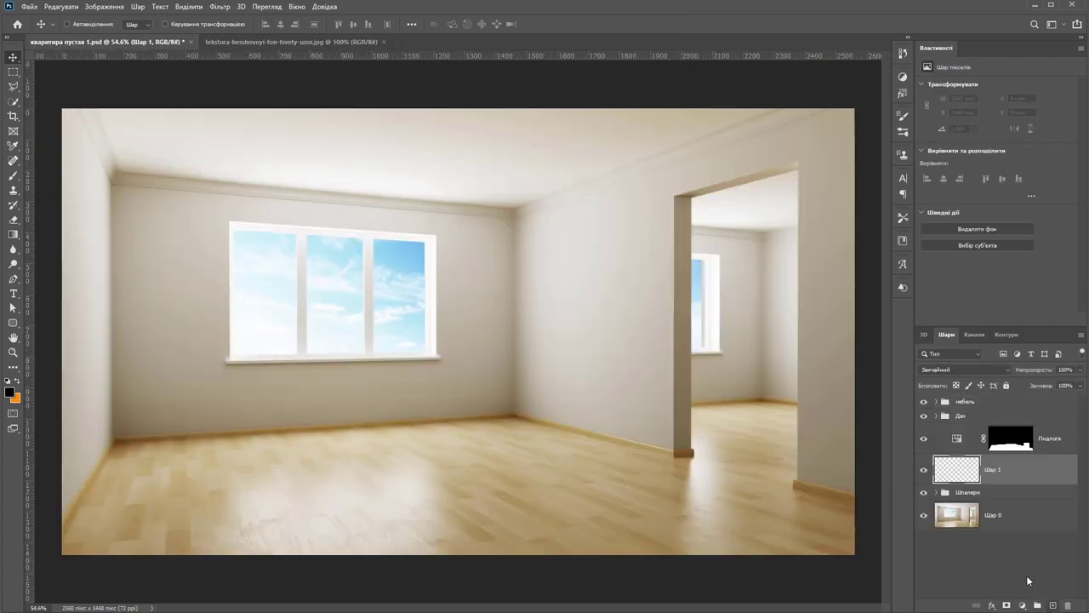
left_click(219, 7)
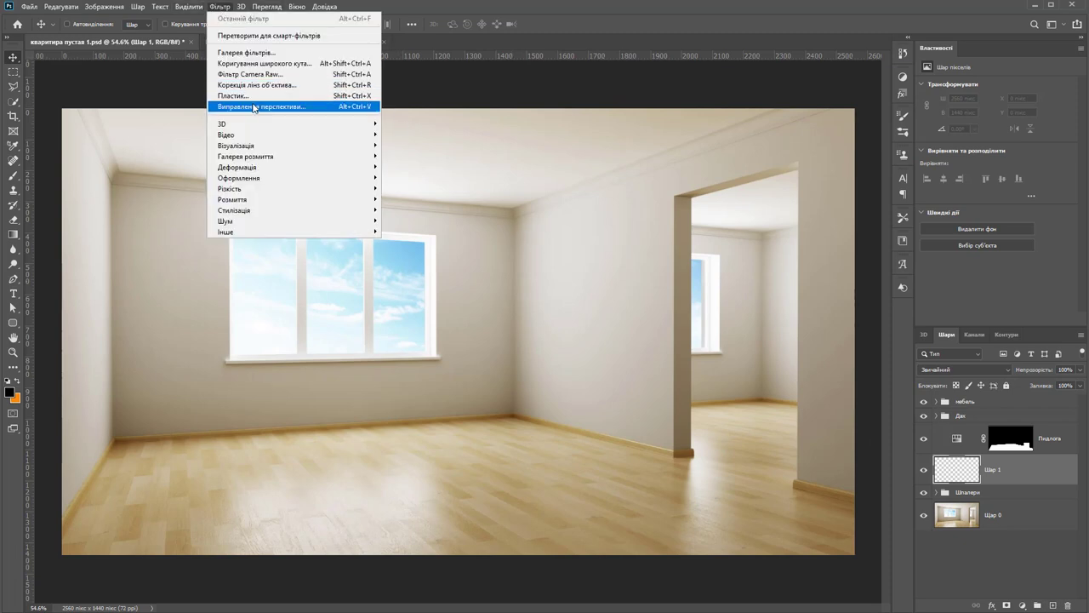
left_click(252, 108)
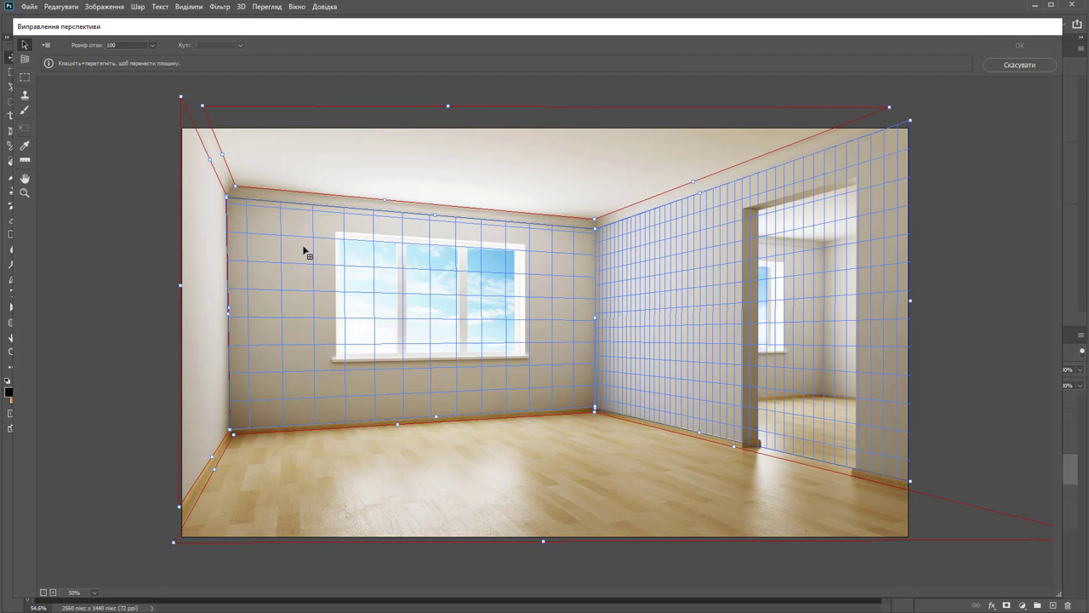
Step: Paste the floral texture onto the back, right and left wall planes in Vanishing Point, then apply
key("ctrl+v")
mouse_move(292, 219)
left_mouse_down()
mouse_move(370, 295)
mouse_move(364, 278)
left_mouse_up()
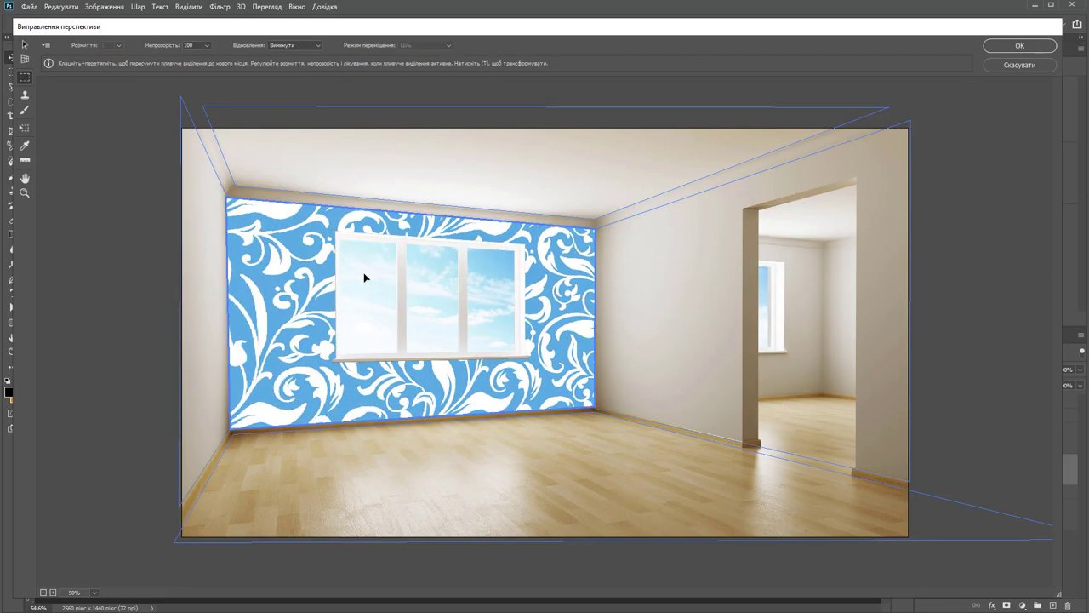
mouse_move(549, 266)
left_mouse_down()
mouse_move(828, 266)
mouse_move(798, 266)
left_mouse_up()
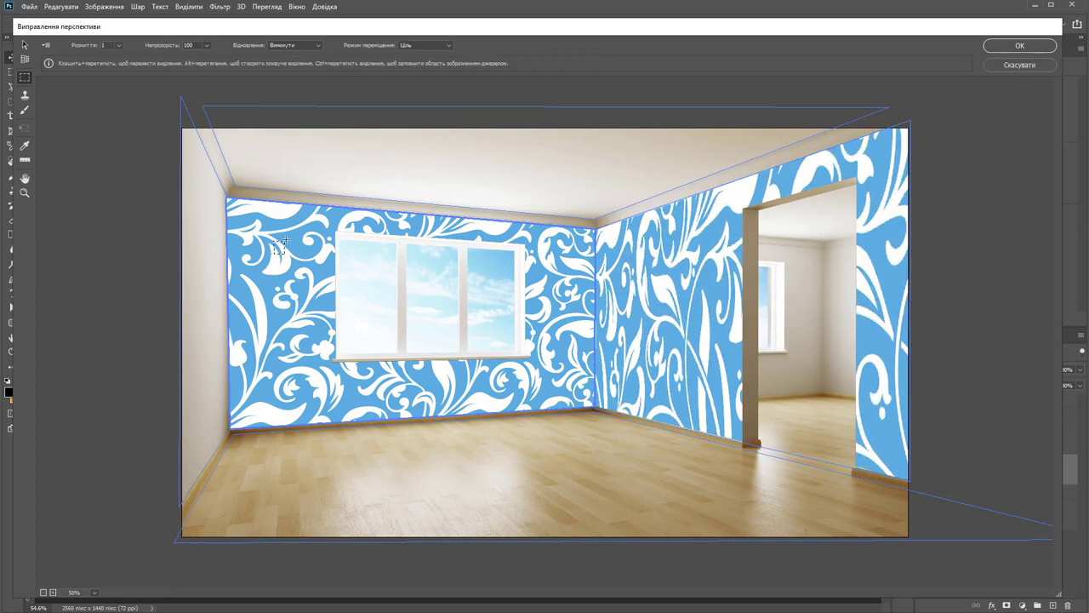
key("ctrl+d")
key("ctrl+v")
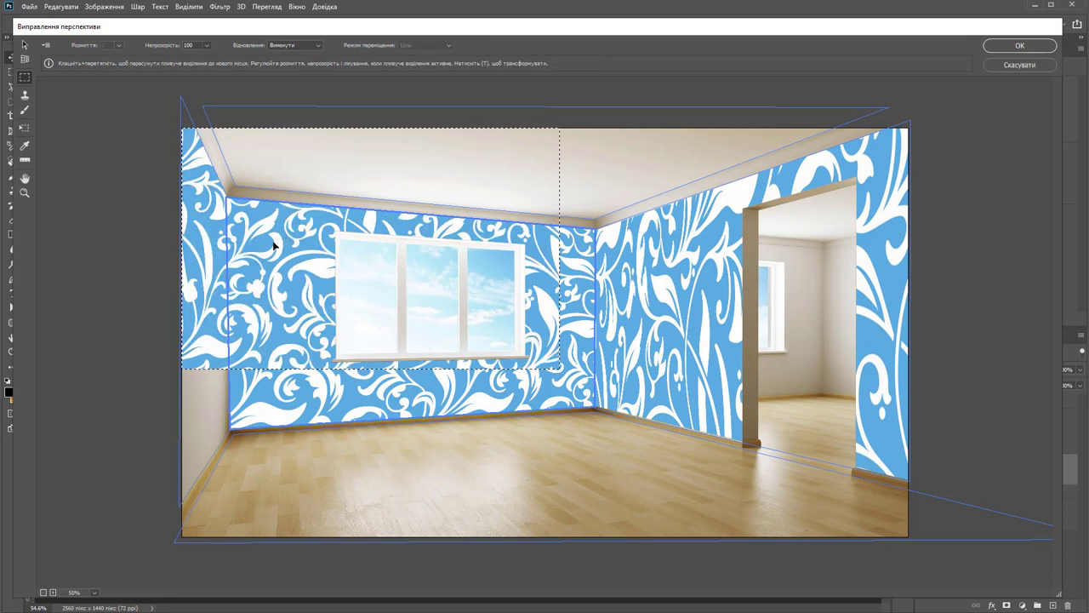
left_click_drag(218, 240, 172, 313)
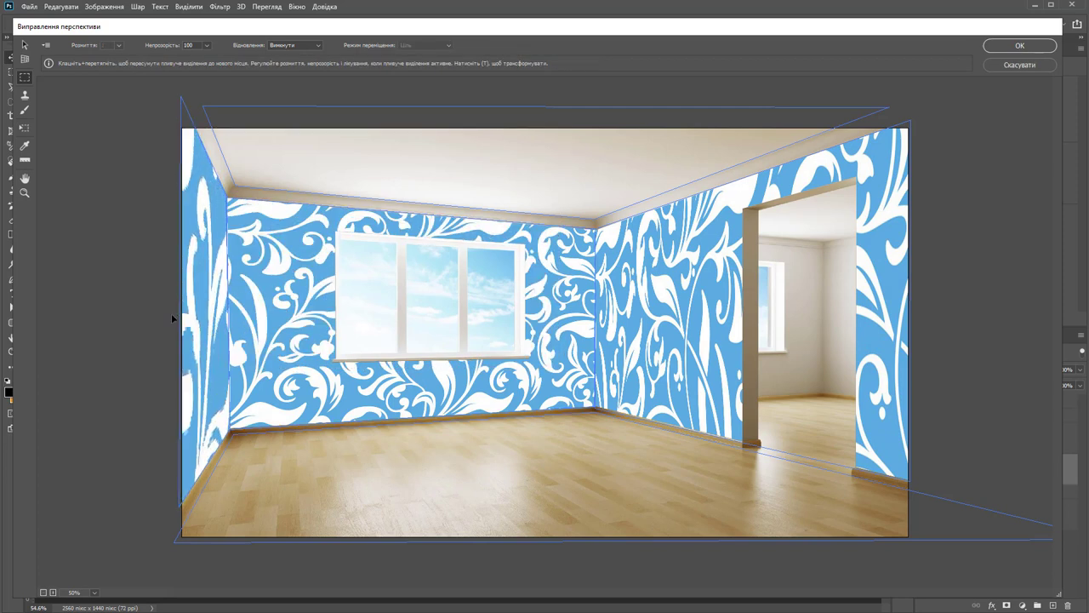
left_click(1015, 45)
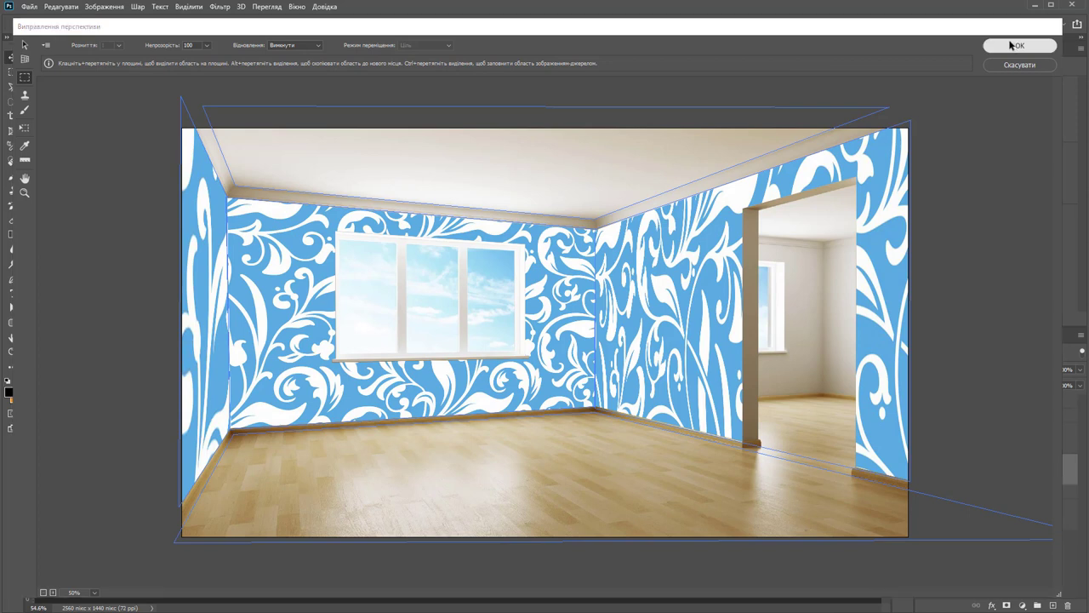
Step: Set the wallpaper layer Шар 1 to the Множення blend mode and select the Підлога floor adjustment
left_click(970, 374)
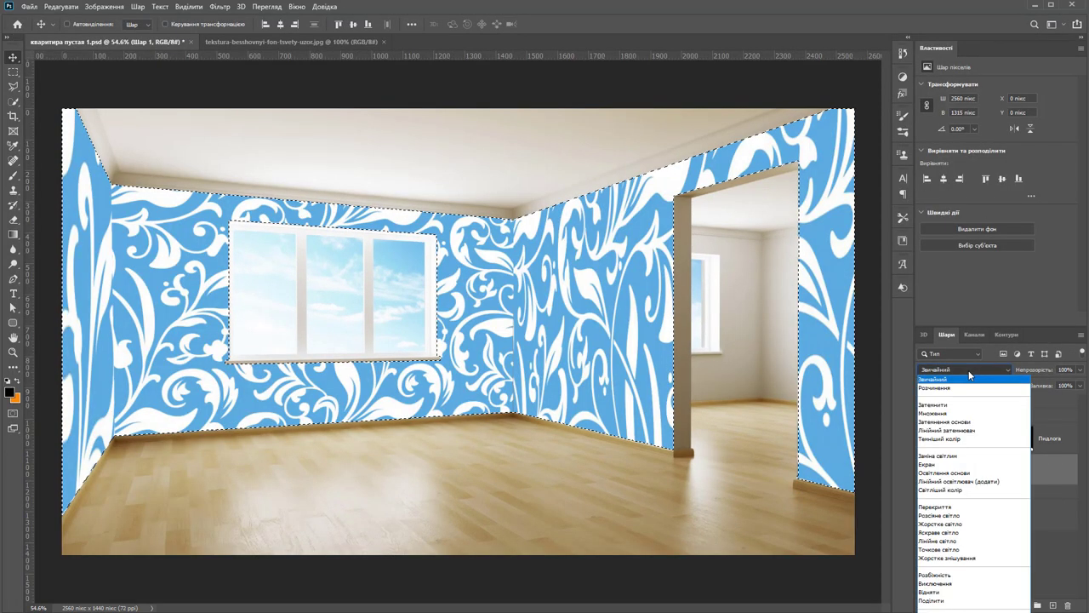
left_click(958, 415)
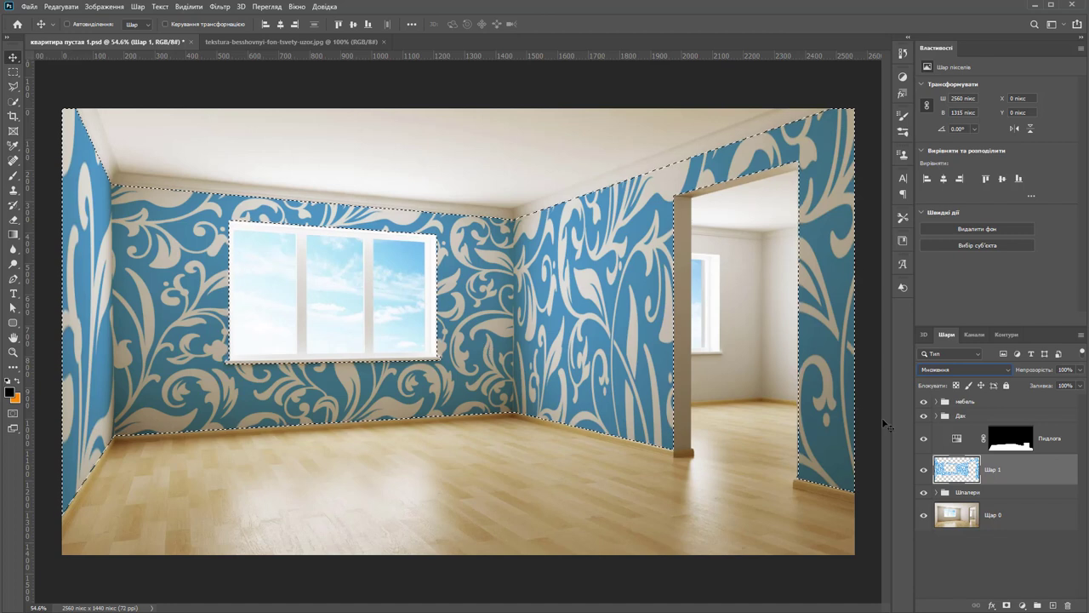
left_click(957, 439)
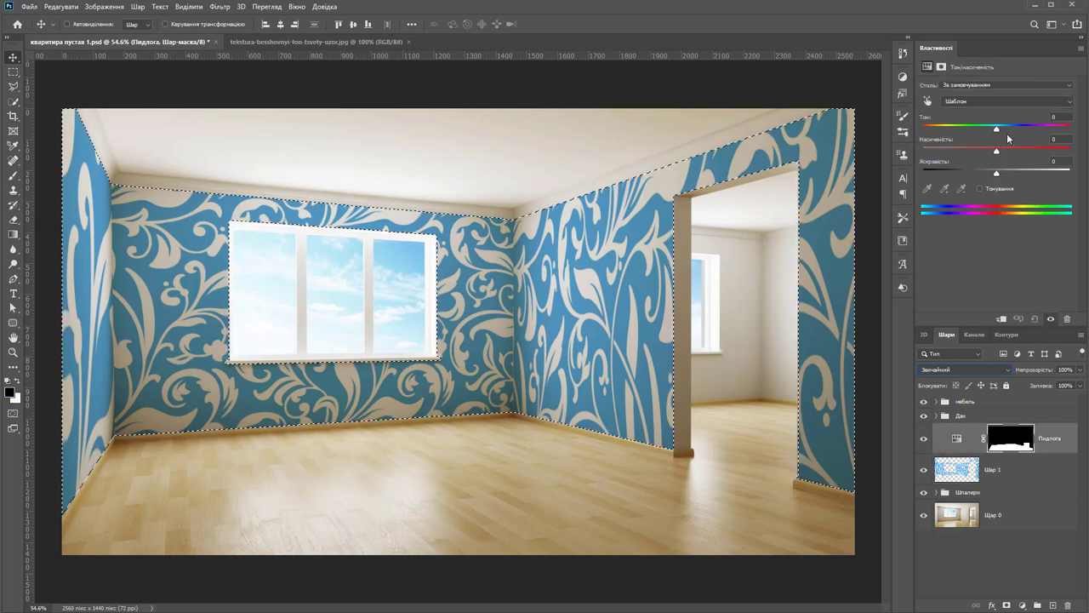
Step: Set the Підлога Hue/Saturation to hue -2 and saturation -23, then deselect
mouse_move(1000, 130)
left_mouse_down()
mouse_move(1022, 137)
mouse_move(974, 137)
mouse_move(1027, 129)
mouse_move(992, 153)
mouse_move(994, 136)
left_mouse_up()
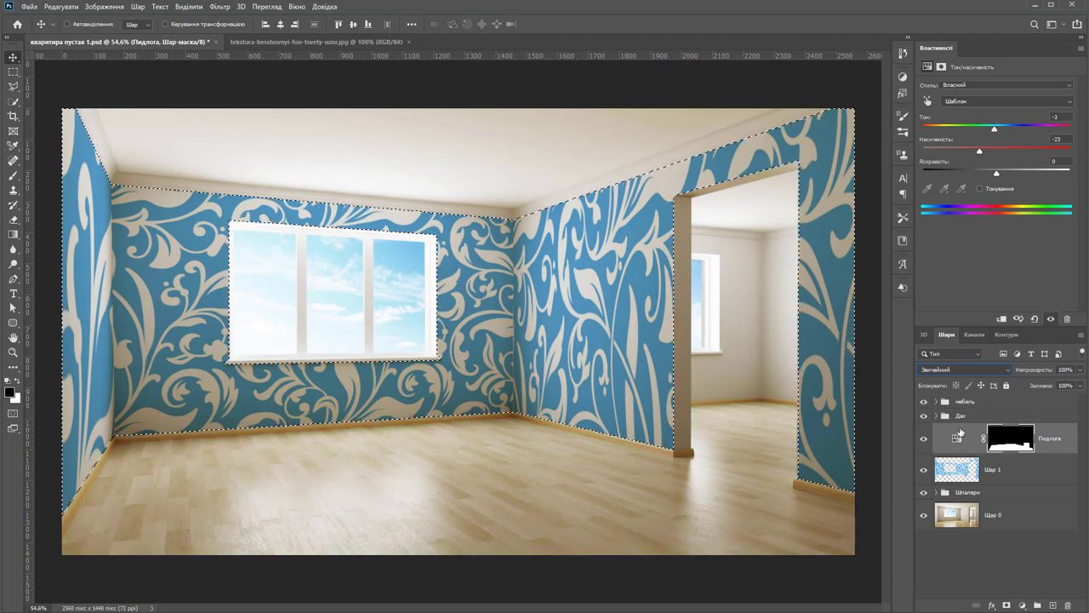
key("ctrl+d")
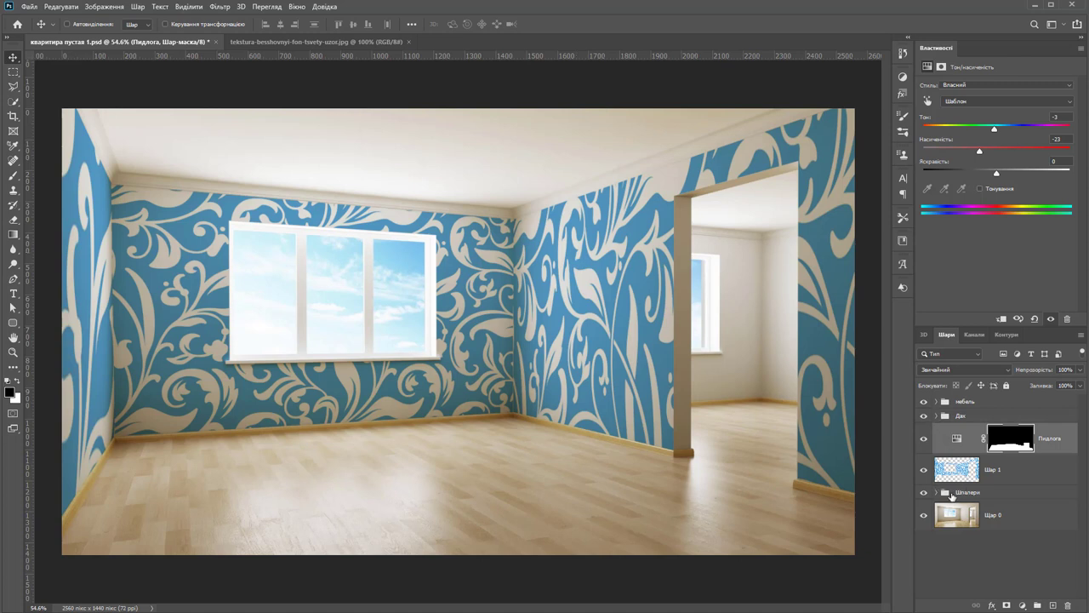
Step: Try the Шпалери wallpaper variants, leaving only the pink floral wallpaper visible
left_click(937, 495)
left_click(936, 493)
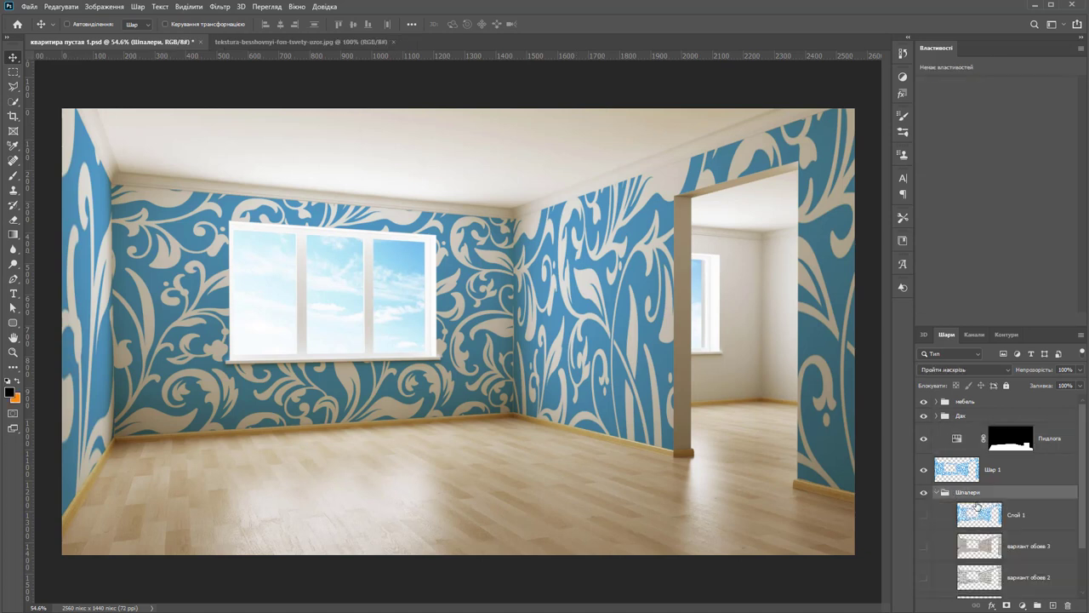
left_click(924, 516)
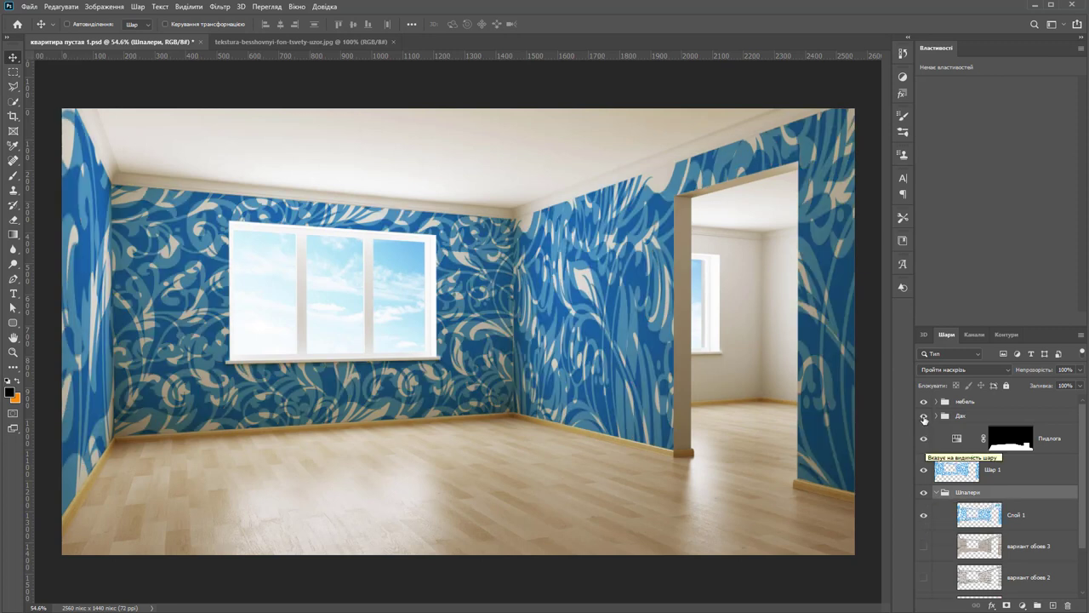
left_click(924, 469)
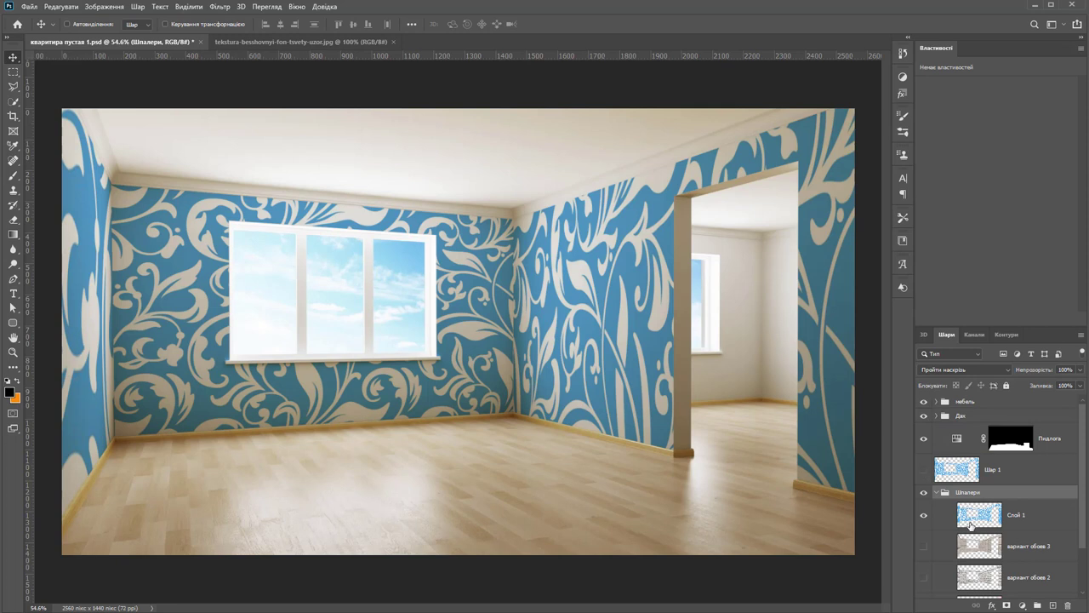
left_click(924, 515)
left_click(924, 546)
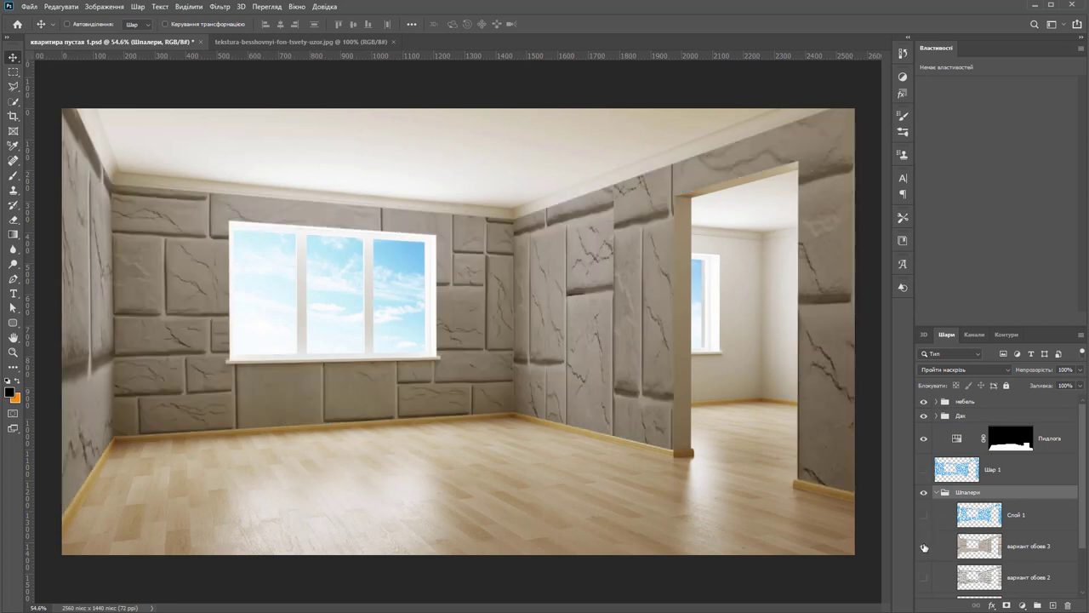
left_click(924, 545)
left_click(924, 577)
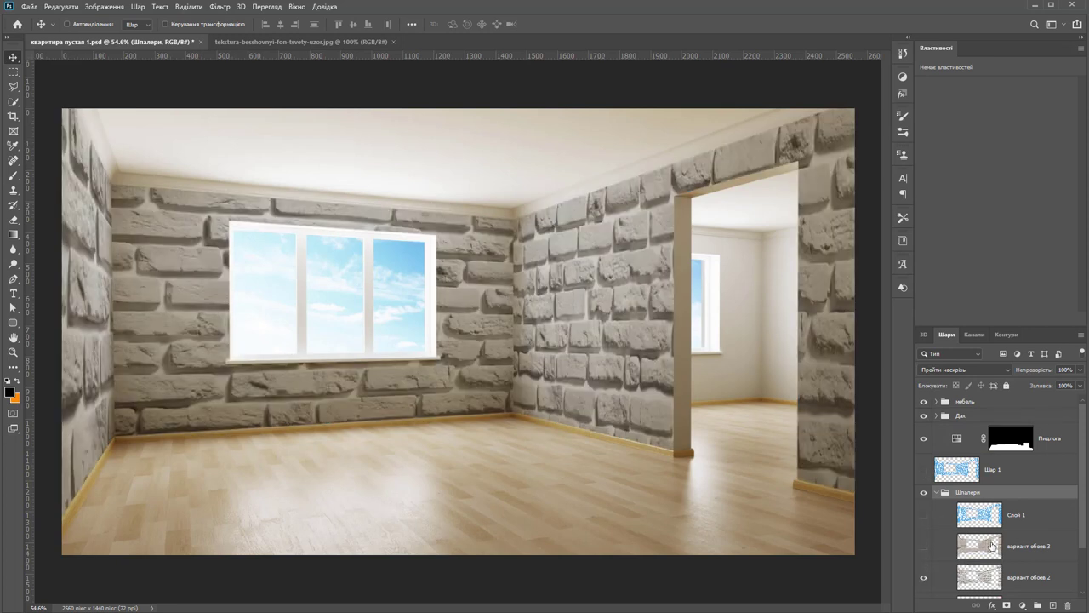
scroll(936, 565, "down", 1)
scroll(945, 557, "down", 1)
left_click(925, 522)
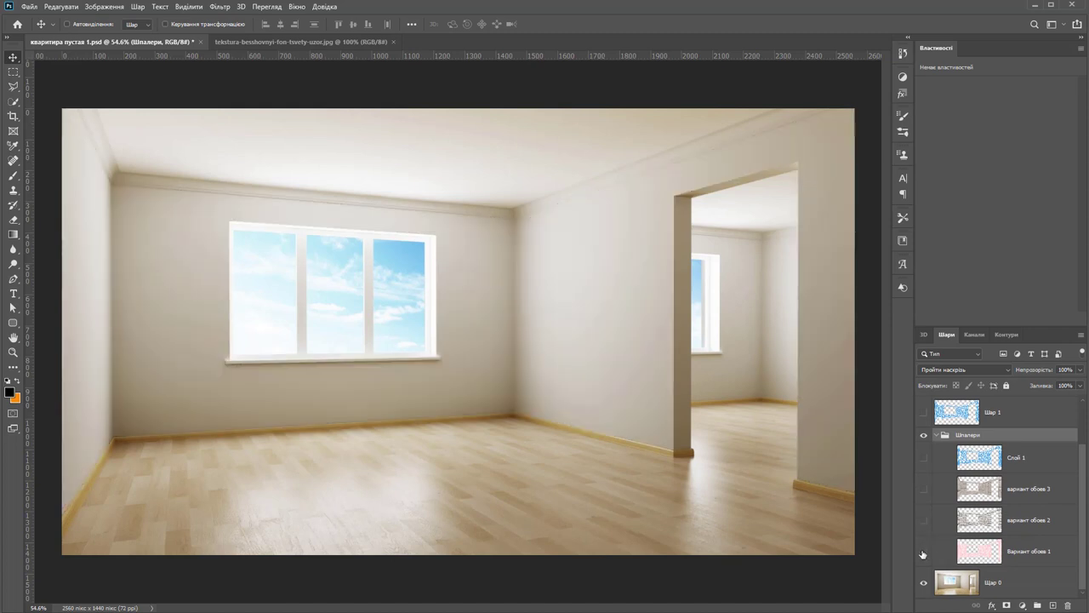
left_click(923, 551)
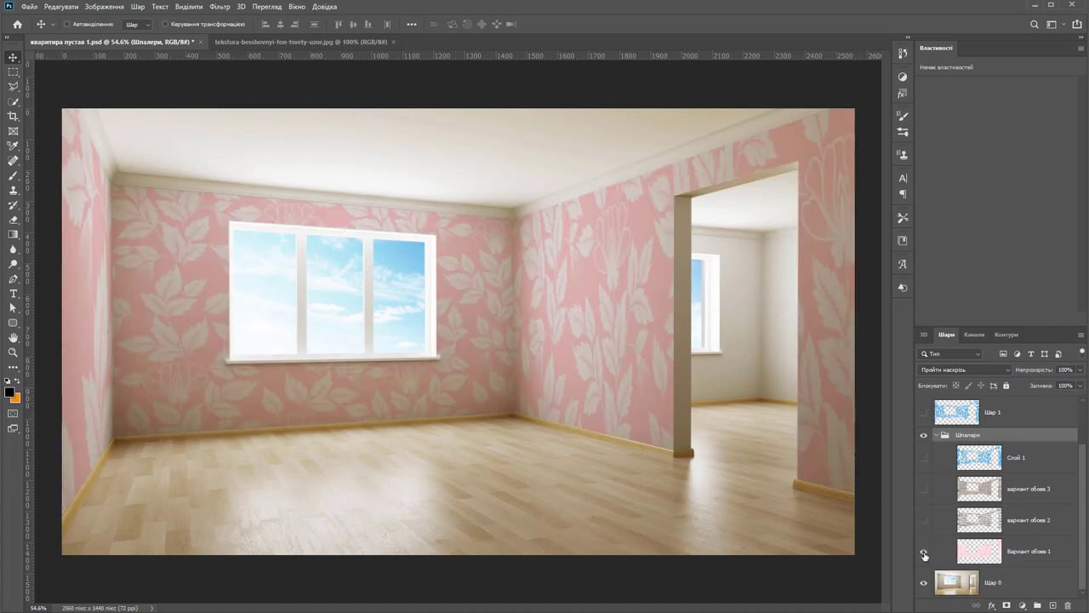
scroll(932, 481, "up", 2)
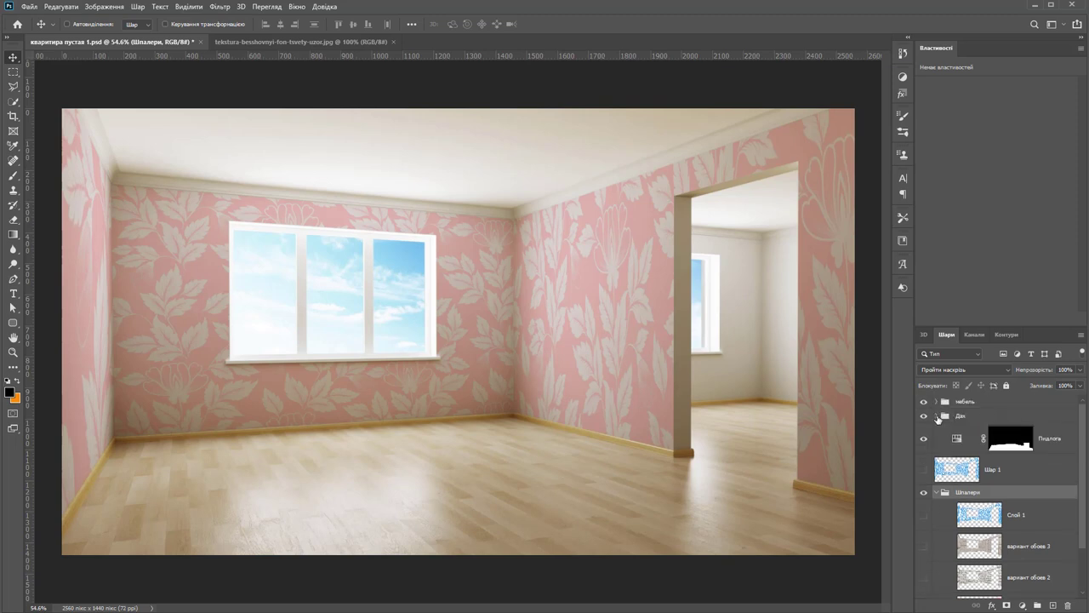
Step: Show only the white ornamental ceiling in Дах and select the шкаф 1 wardrobe layer
left_click(936, 415)
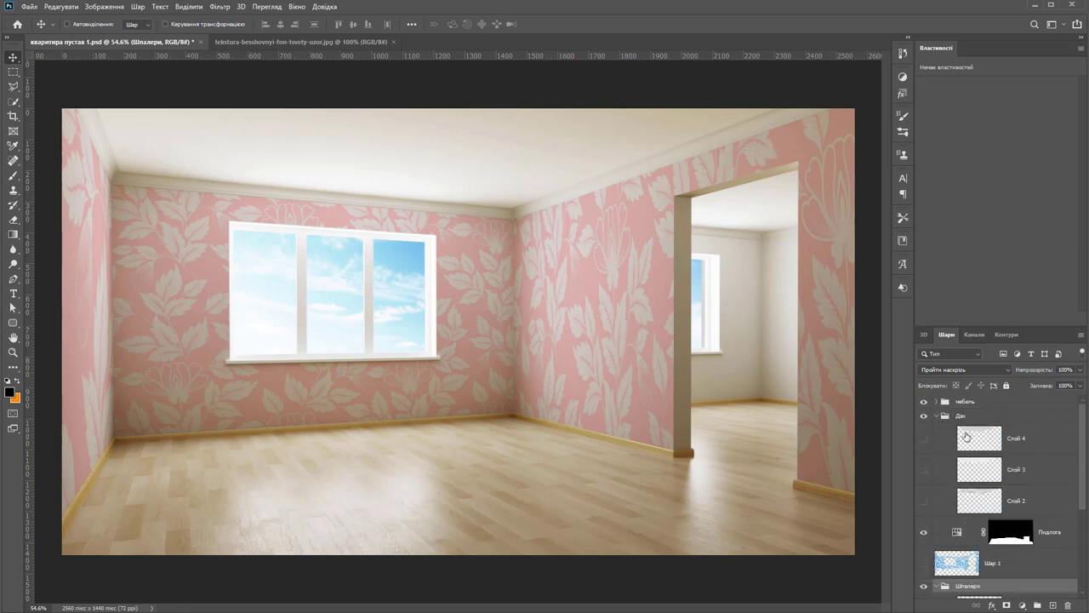
left_click(926, 470)
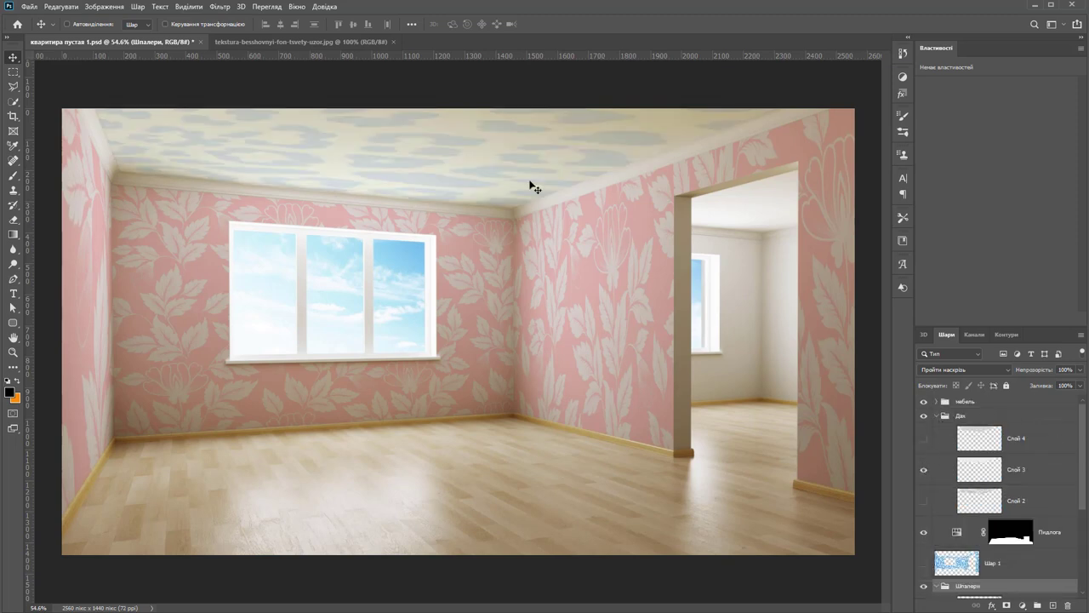
left_click(925, 502)
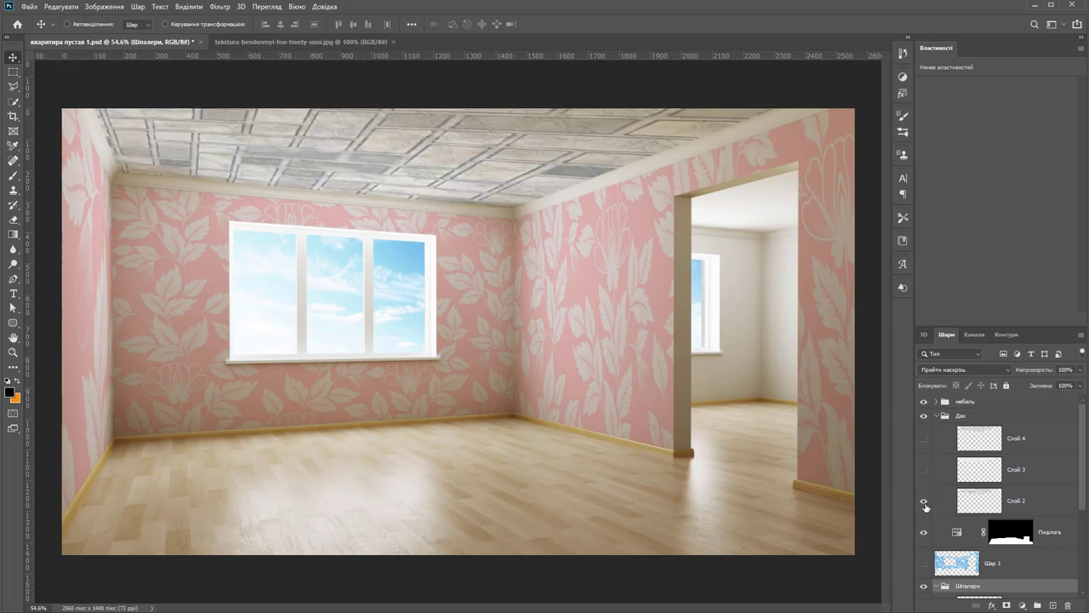
left_click(925, 502)
left_click(925, 437)
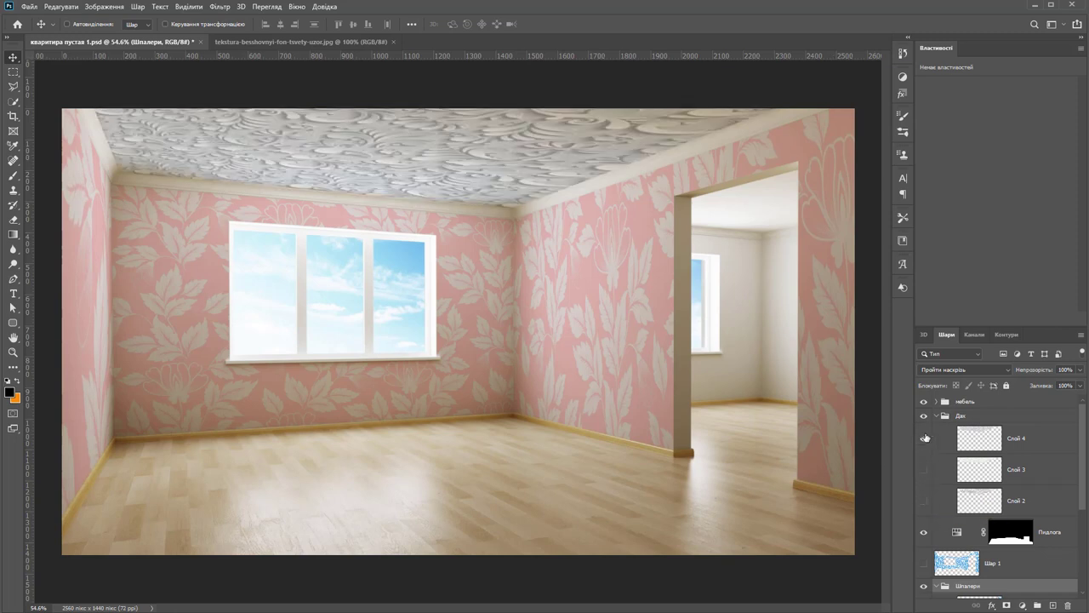
left_click(936, 415)
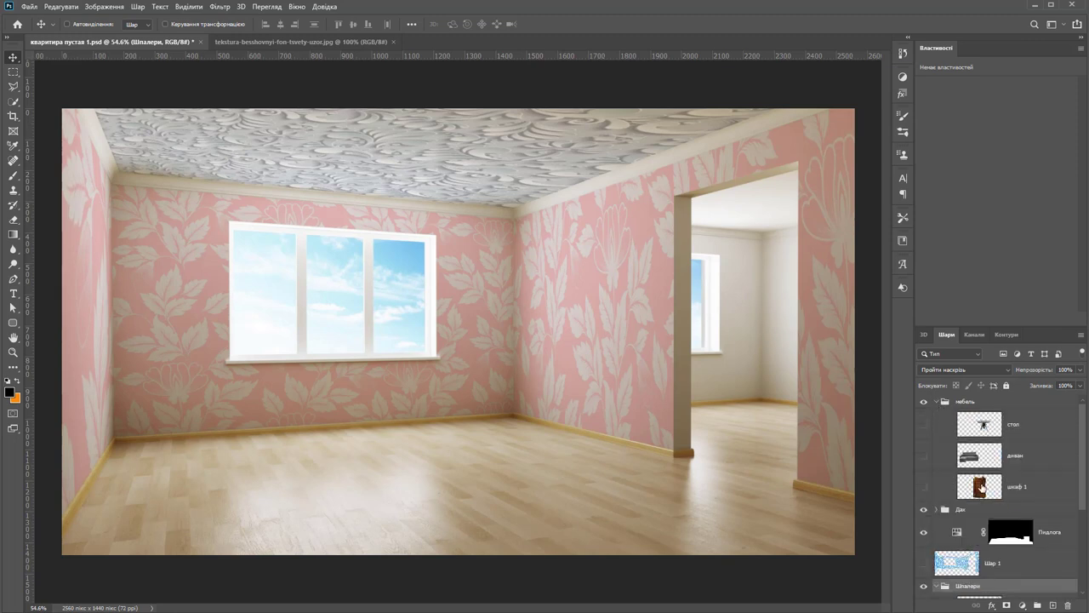
left_click(980, 486)
Step: Show the wardrobe and warp its top-left corner and left edge with a custom warp
left_click(924, 486)
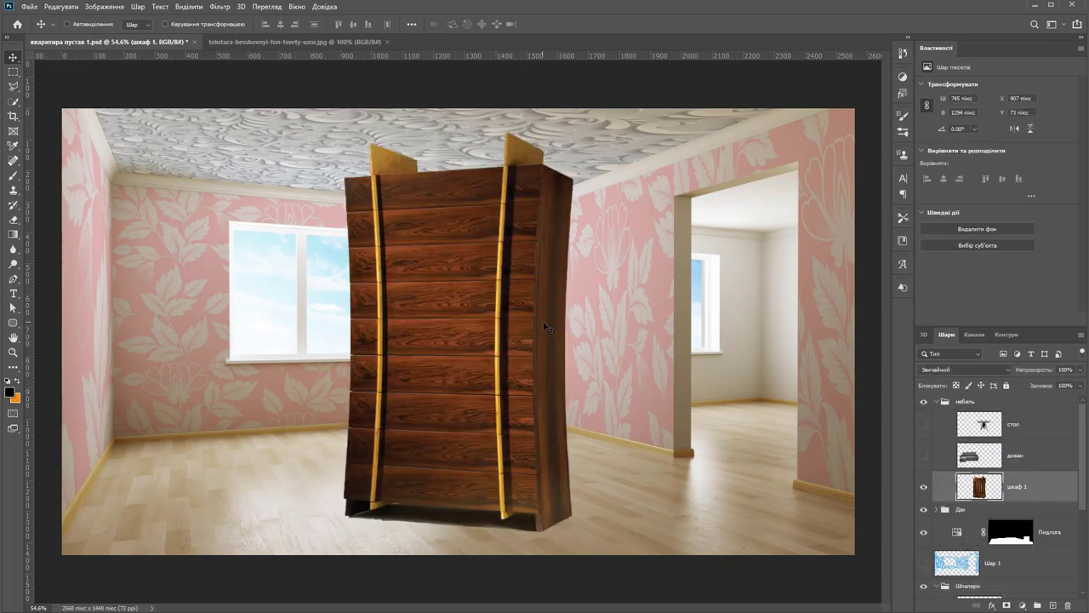
key("ctrl+t")
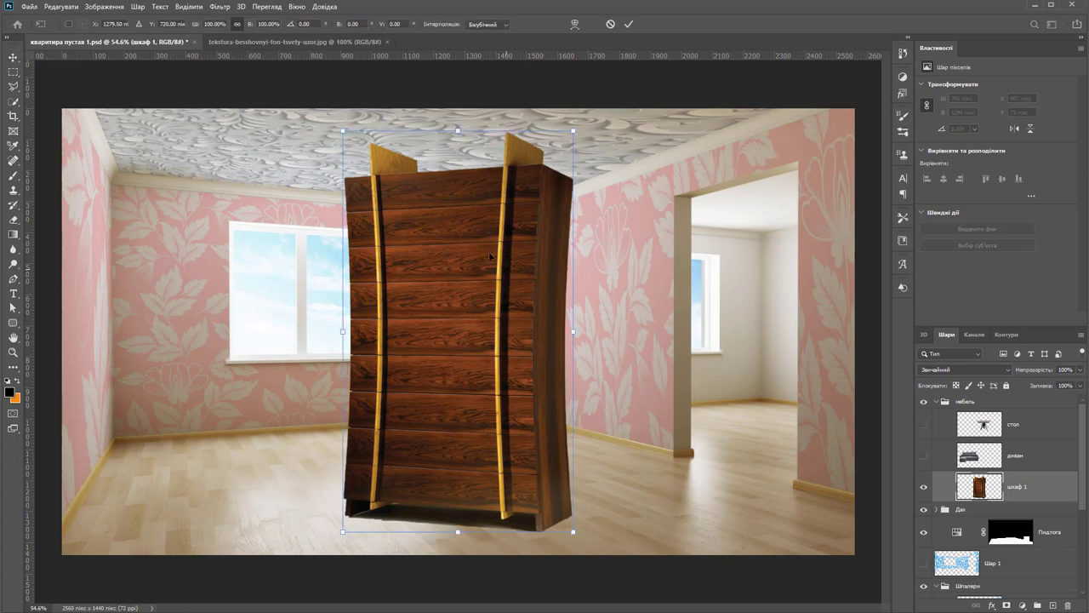
left_click(575, 24)
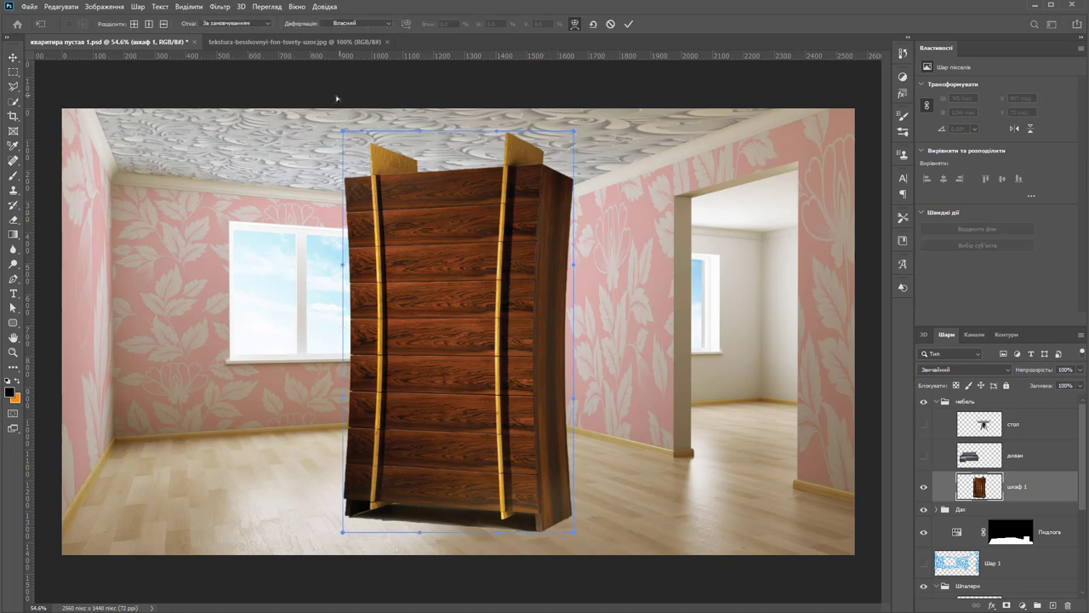
left_click(219, 23)
left_click(348, 24)
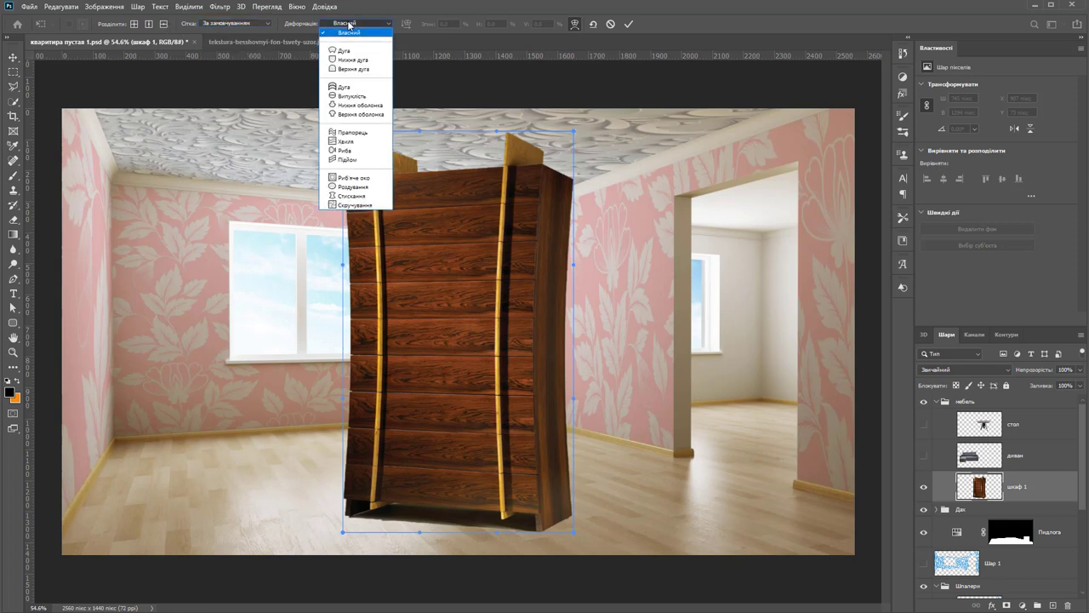
left_click(347, 33)
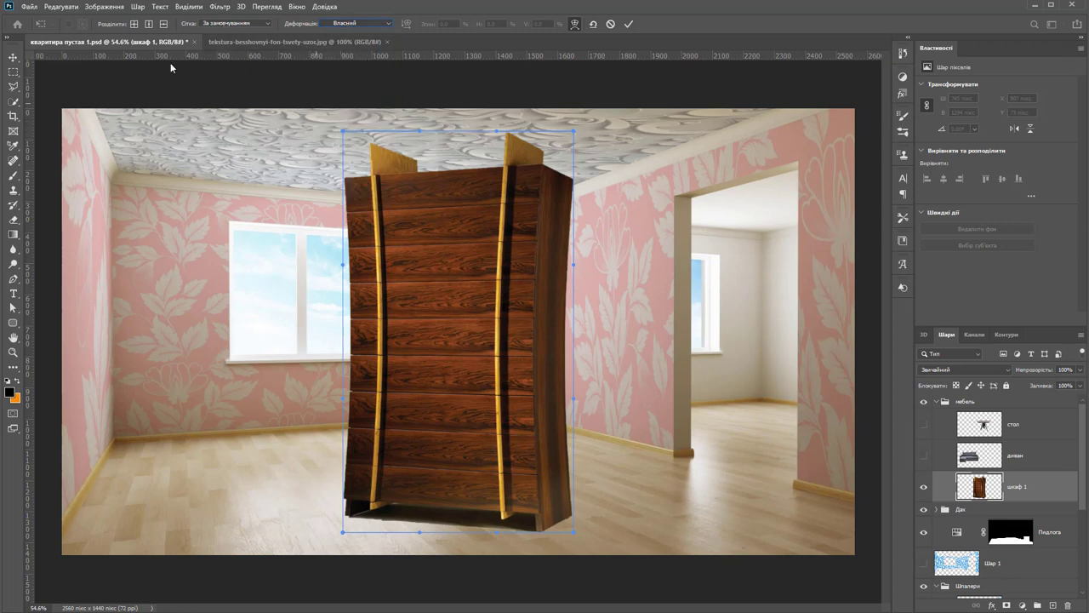
left_click_drag(342, 131, 348, 175)
left_click_drag(342, 267, 349, 269)
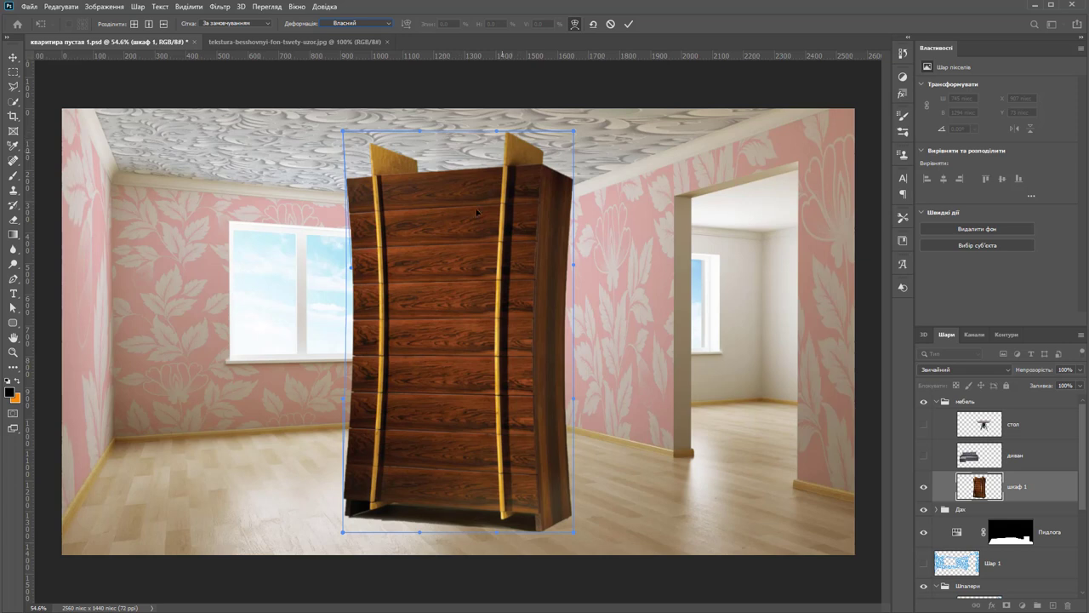
Step: Skew the wardrobe's top-left corner downward into perspective
right_click(449, 208)
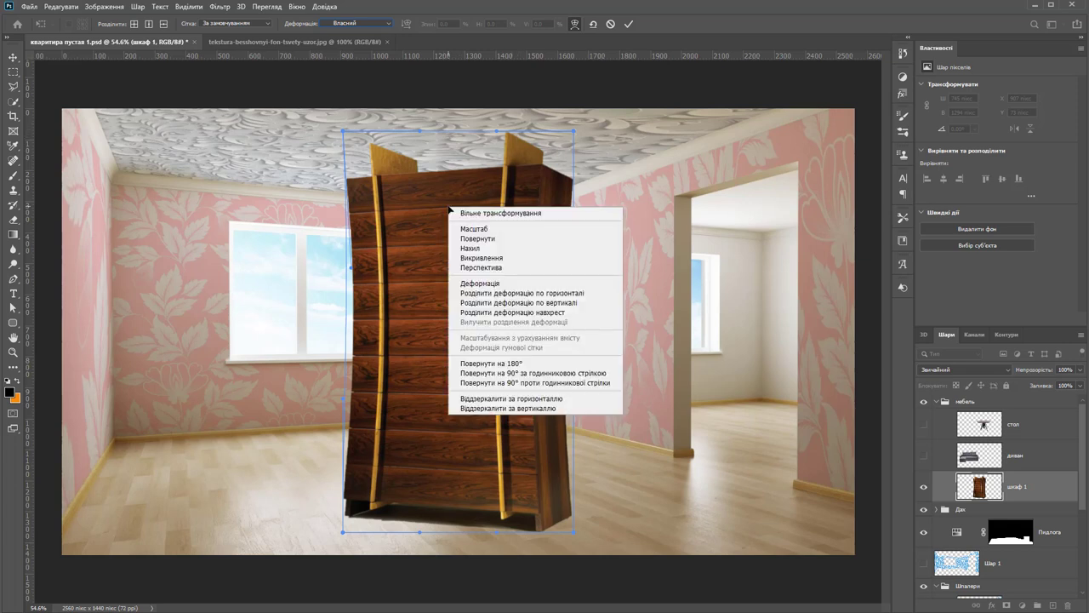
left_click(521, 265)
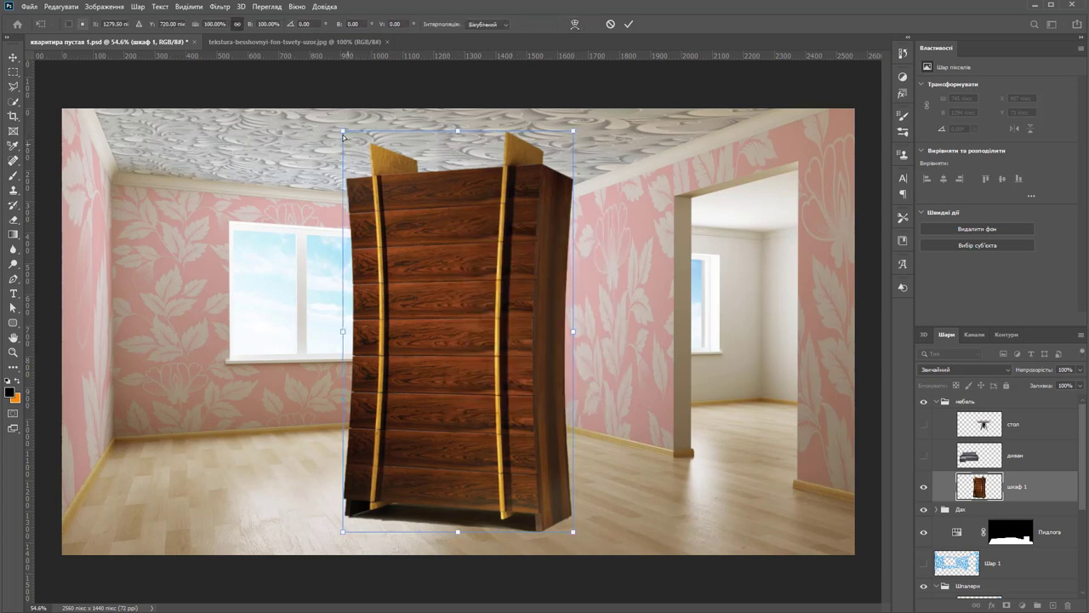
left_click_drag(343, 132, 350, 233)
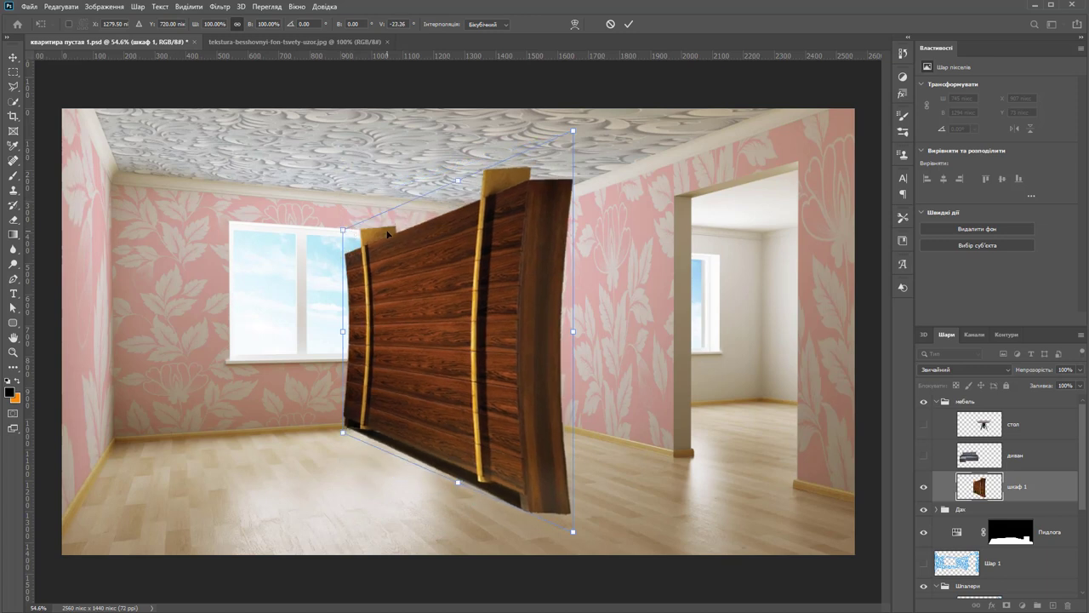
right_click(477, 230)
left_click(554, 170)
Step: Scale the wardrobe to about 59% and set it on the right wall beside the doorway
left_click_drag(572, 131, 454, 286)
mouse_move(395, 378)
left_mouse_down()
mouse_move(576, 314)
mouse_move(578, 347)
left_mouse_up()
left_click_drag(641, 261, 665, 238)
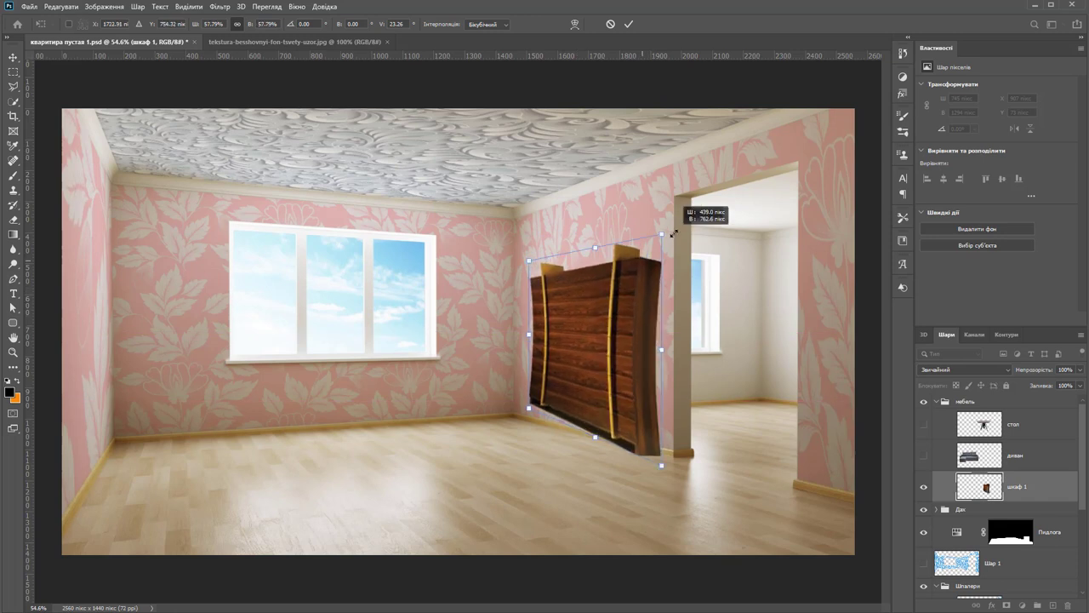
left_click_drag(667, 321, 652, 333)
key("Return")
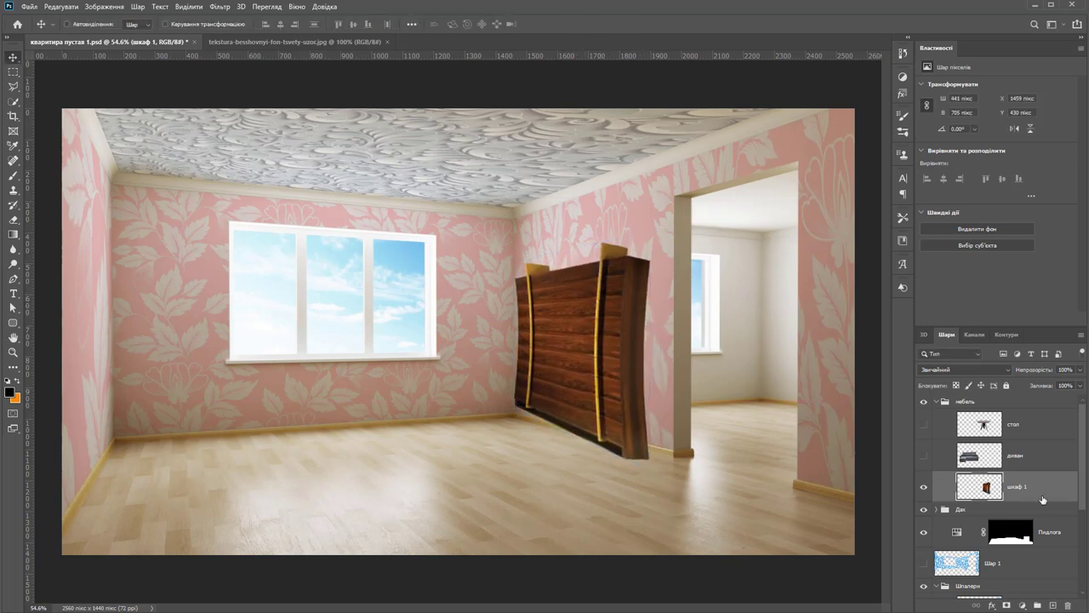
Step: Show the sofa, nudge the wardrobe slightly, and select the диван layer
left_click(923, 455)
left_click_drag(328, 319, 344, 325)
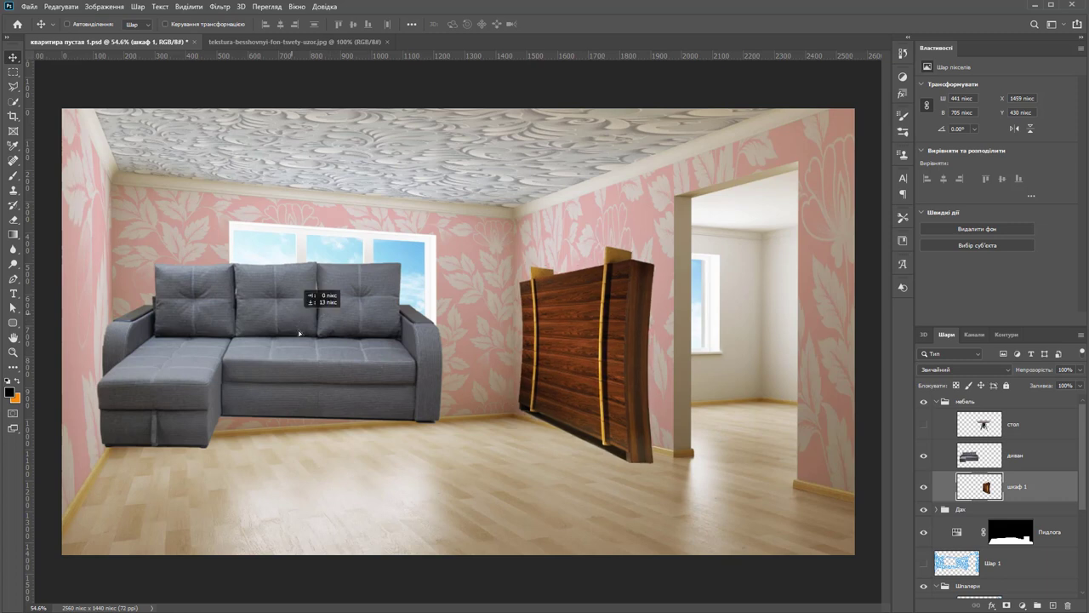
right_click(344, 347)
left_click(354, 341)
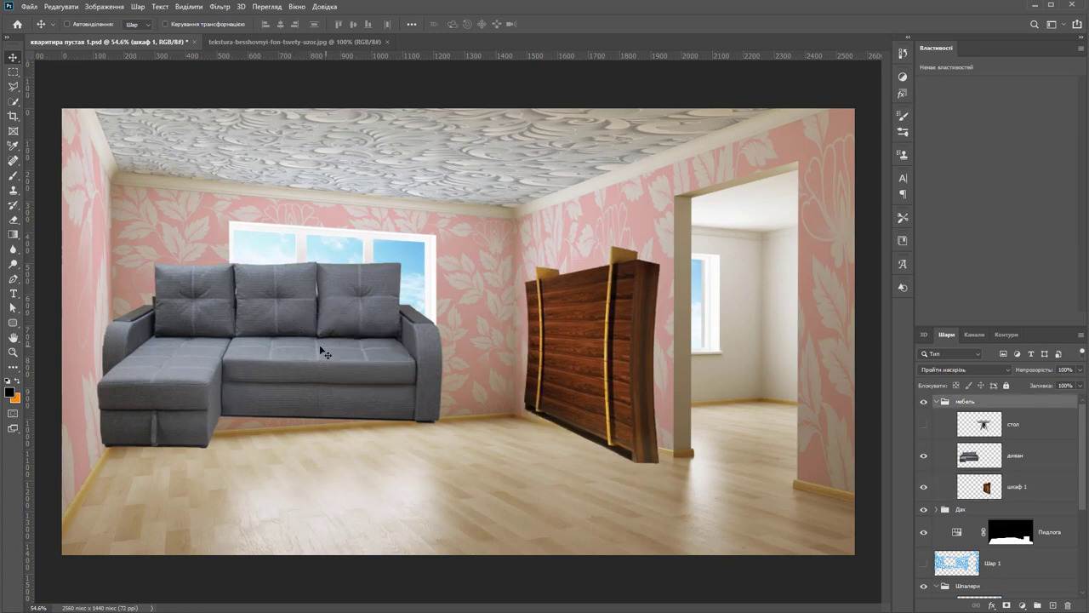
left_click(982, 457)
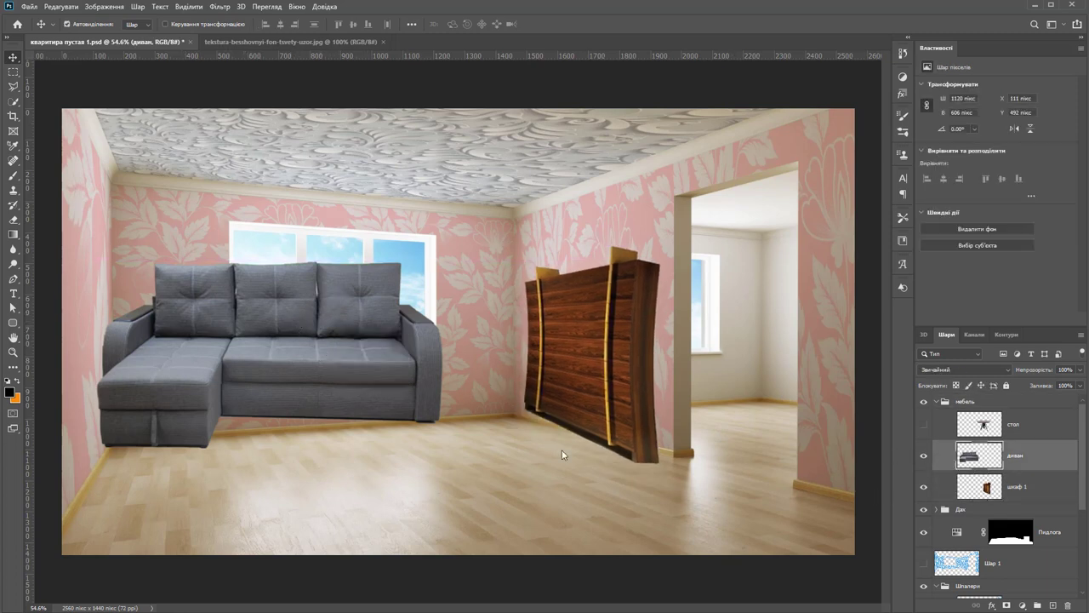
Step: Flip the sofa horizontally, scale it to about 70%, and set it slightly rotated in the left corner
key("ctrl+t")
right_click(318, 371)
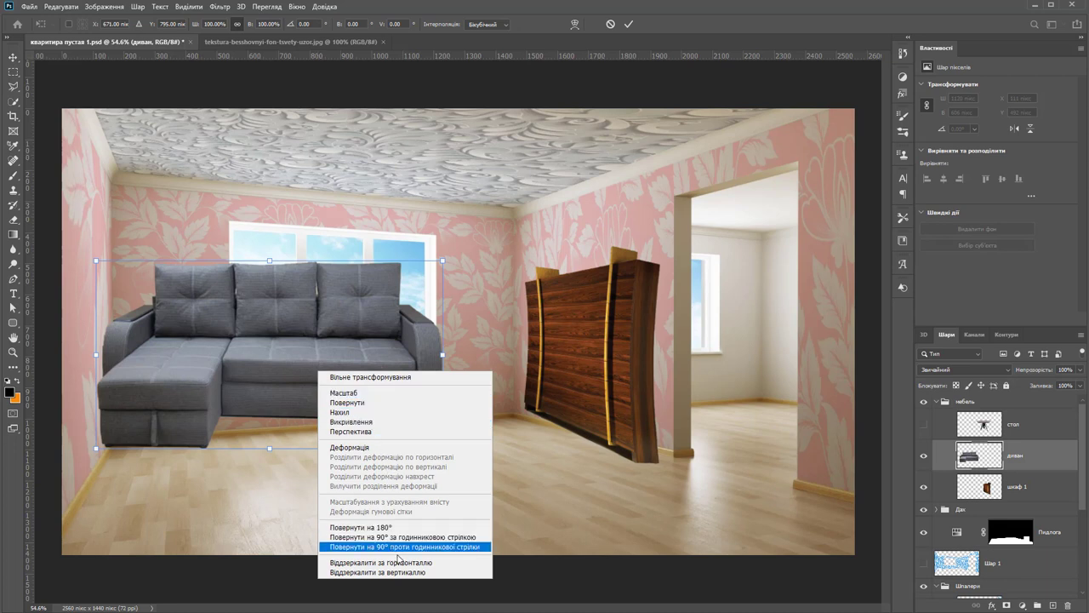
left_click(381, 563)
left_click_drag(274, 350, 294, 390)
left_click_drag(466, 297, 304, 386)
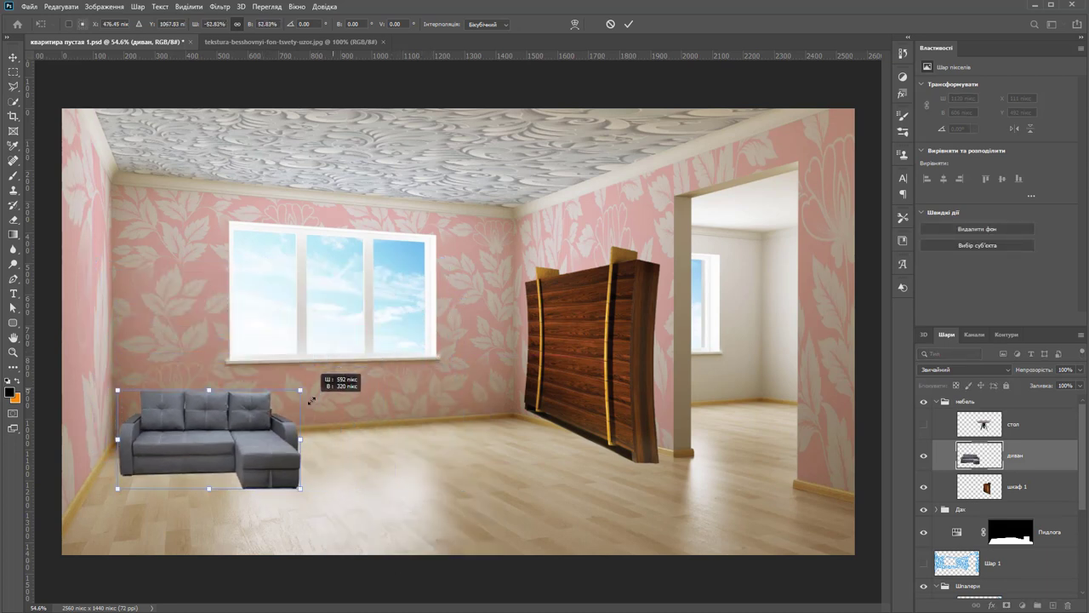
left_click_drag(243, 430, 264, 412)
left_click_drag(324, 373, 377, 340)
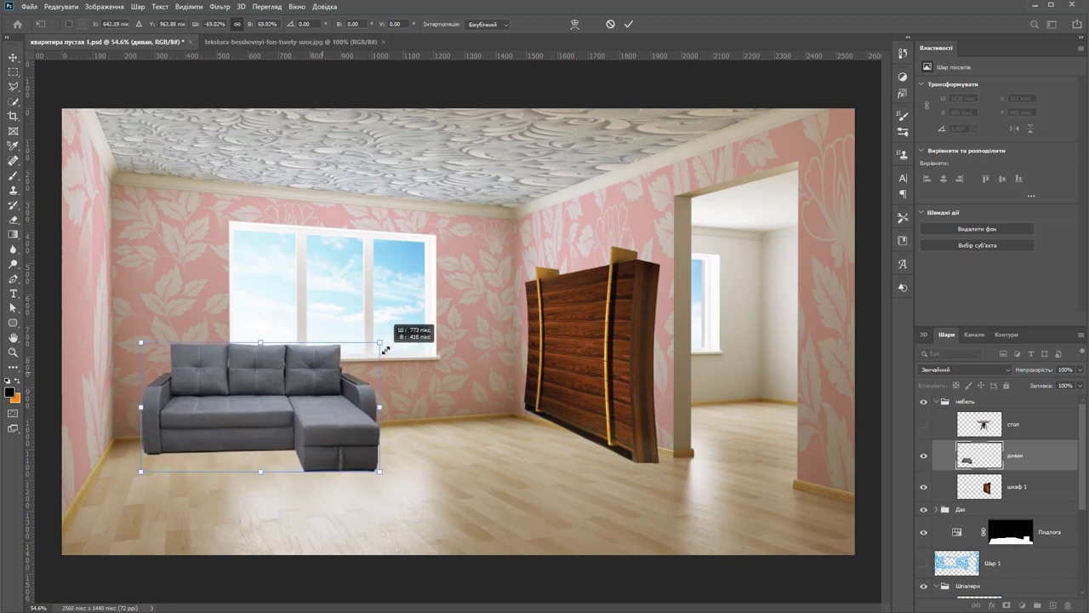
left_click_drag(284, 404, 262, 417)
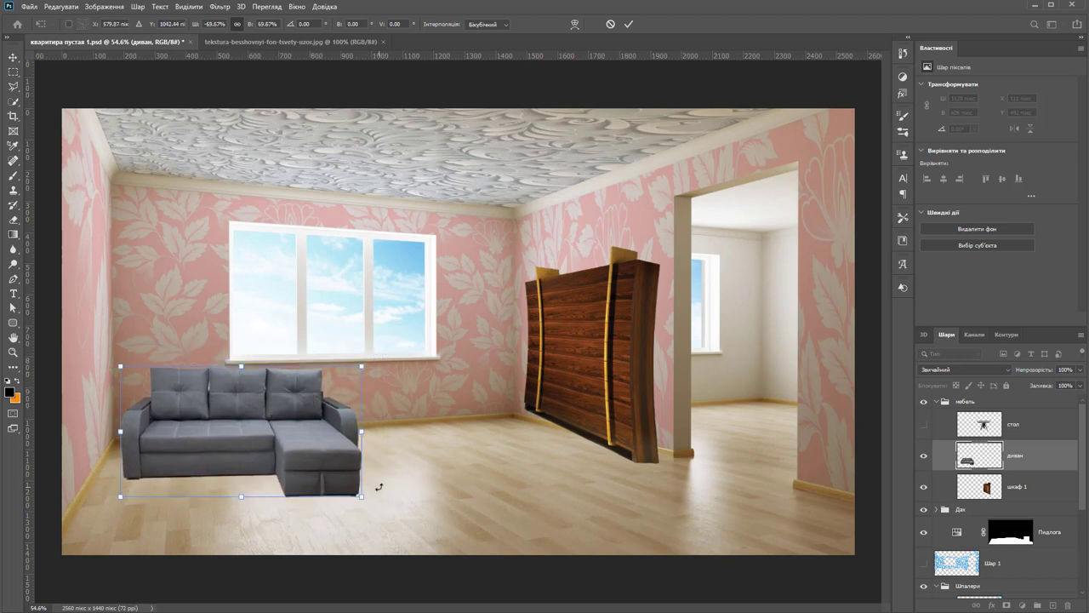
left_click_drag(378, 488, 398, 466)
key("Return")
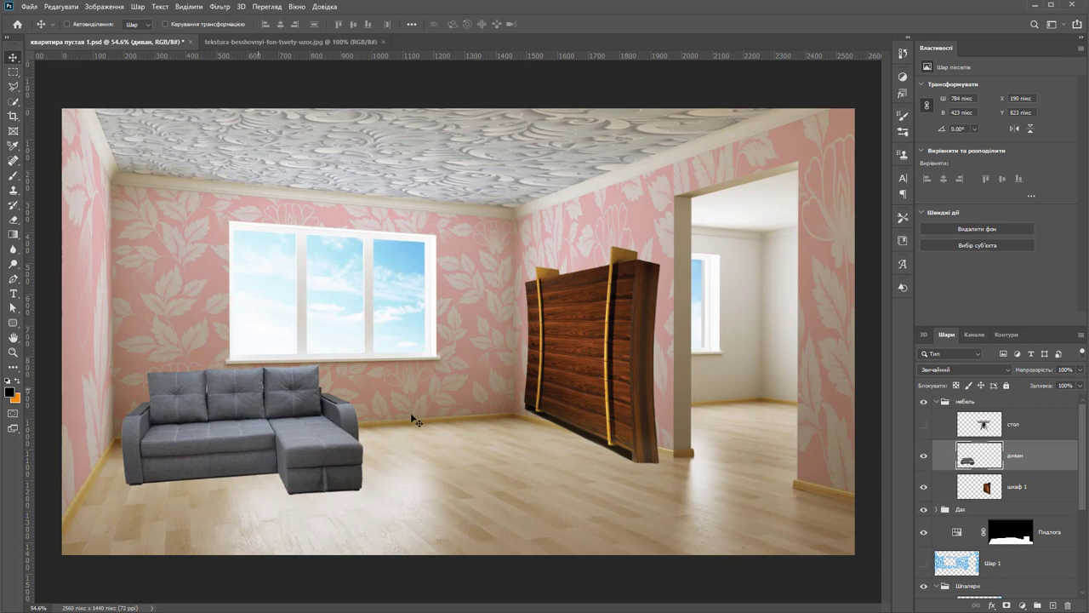
Step: Show the стол table, nudge the sofa left, and move the table down onto the floor
left_click(925, 424)
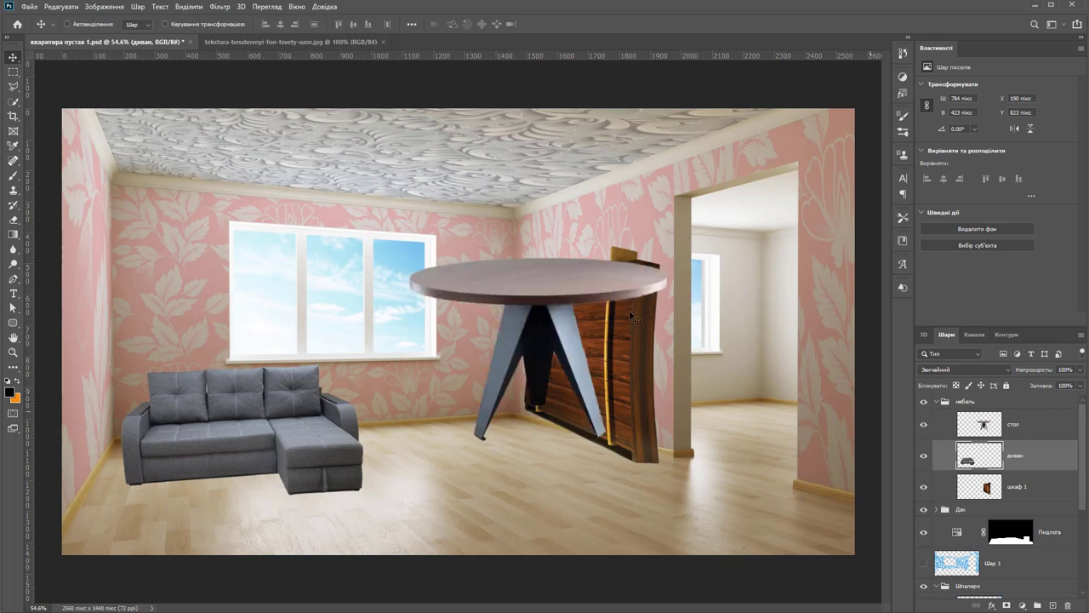
left_click_drag(514, 269, 502, 281)
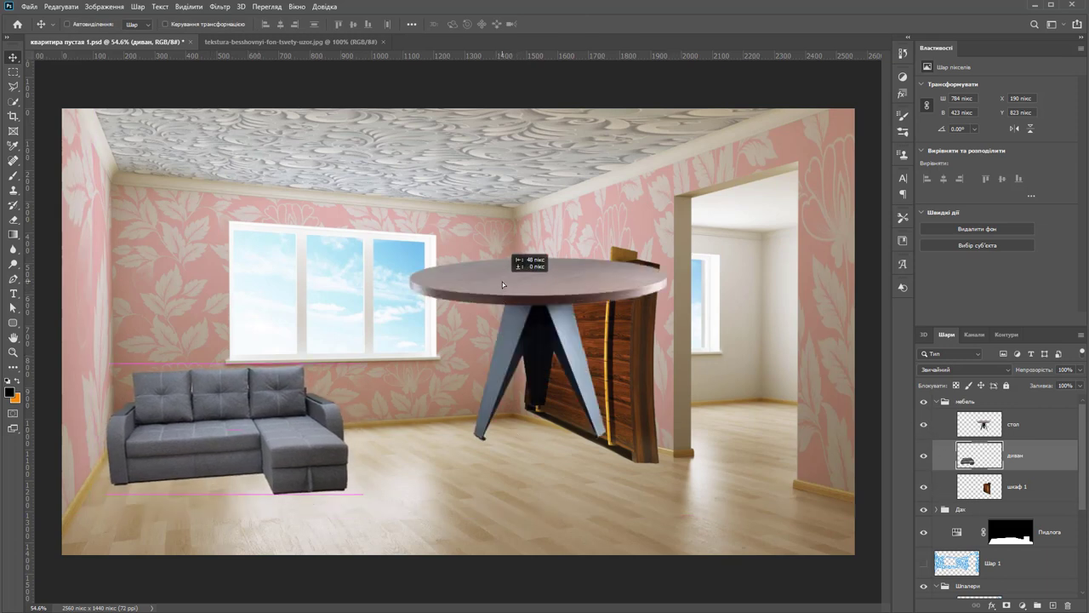
right_click(519, 283)
left_click(536, 292)
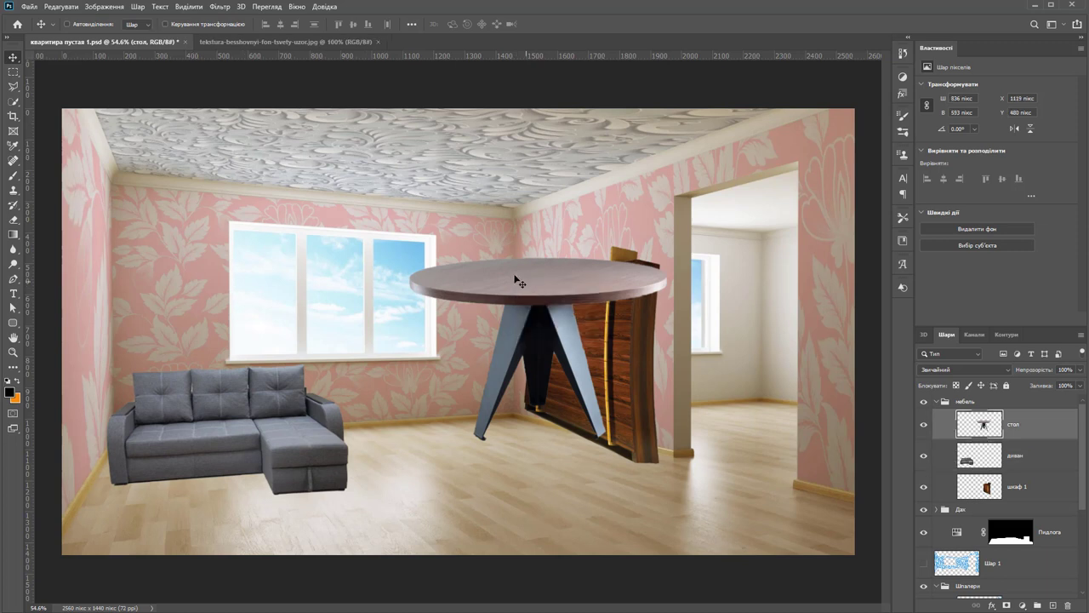
left_click_drag(517, 281, 447, 359)
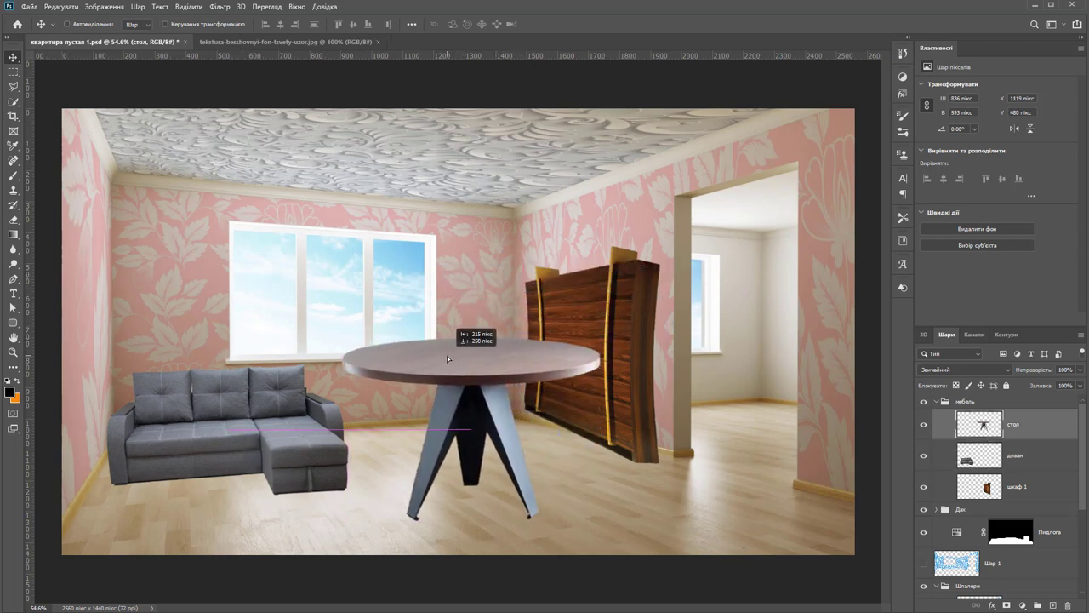
Step: Scale the table to about 65% and place it between the sofa and wardrobe
key("ctrl+t")
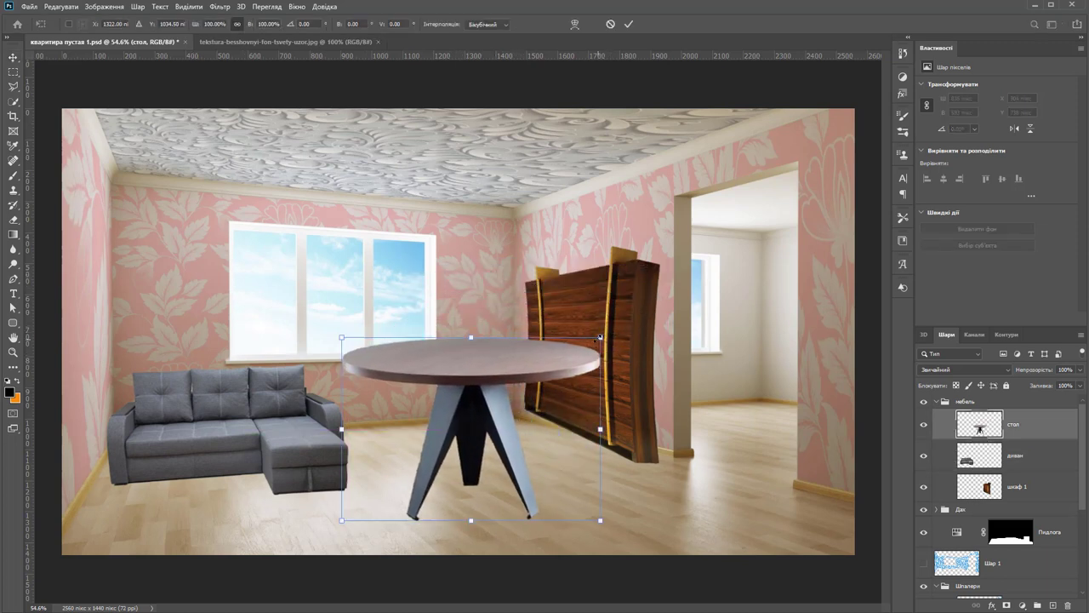
left_click_drag(600, 338, 511, 402)
left_click_drag(442, 411, 476, 393)
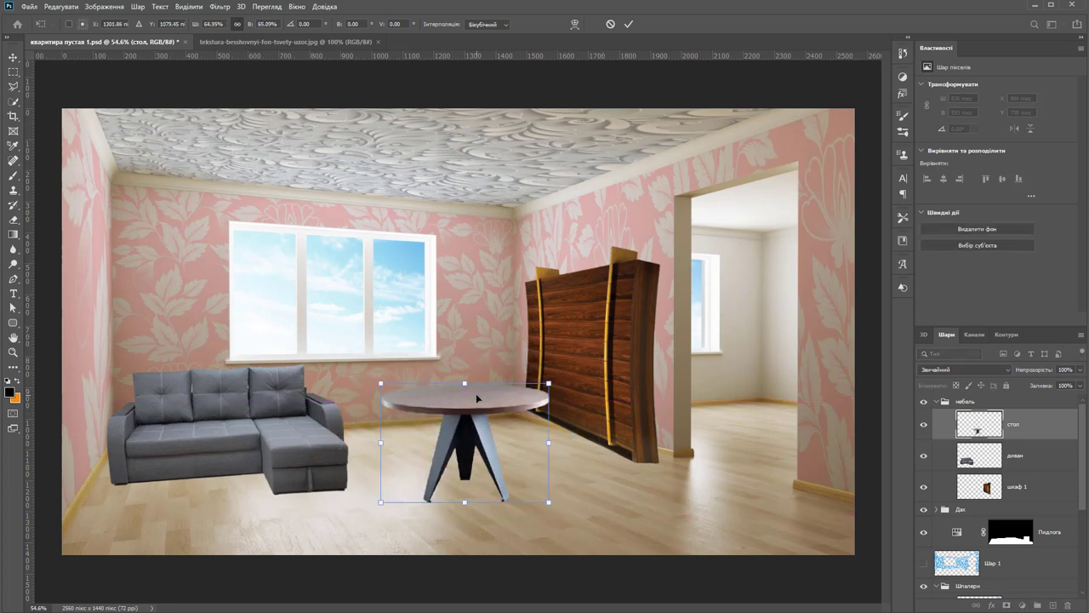
key("Return")
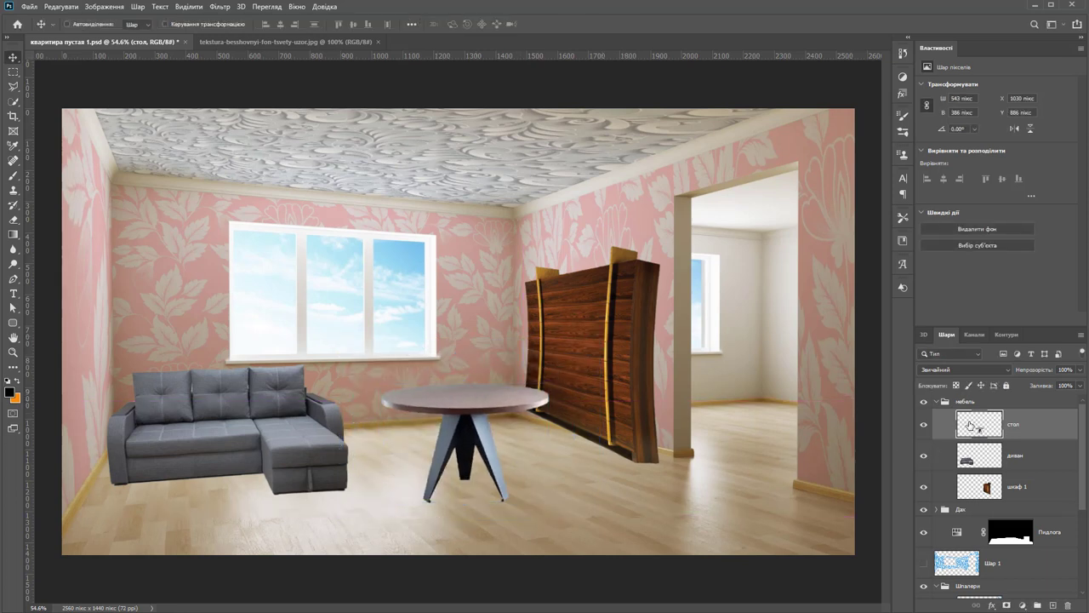
left_click(998, 337)
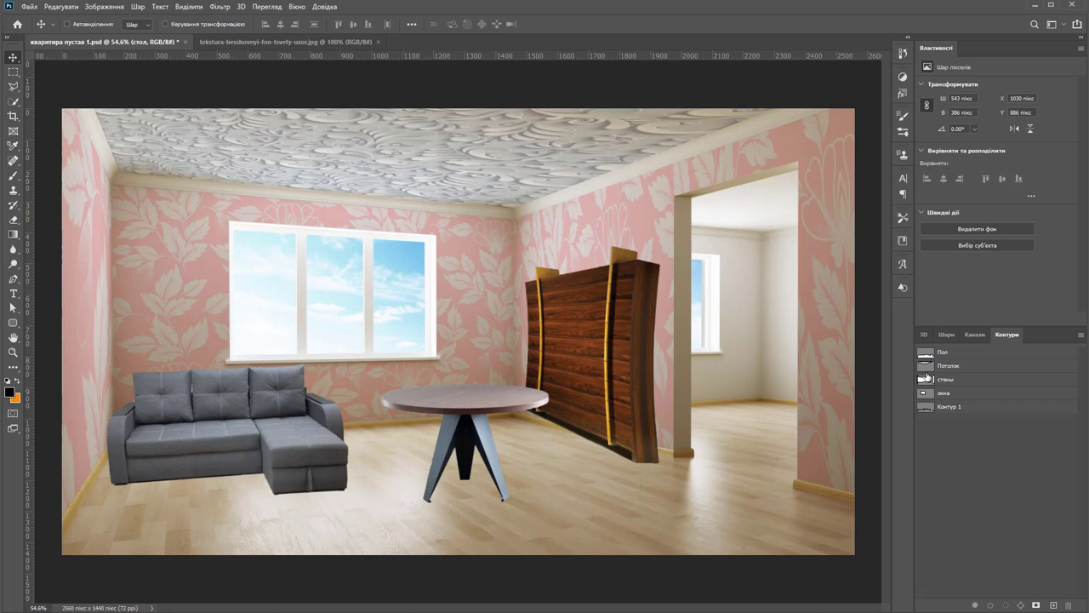
left_click(927, 367, "ctrl")
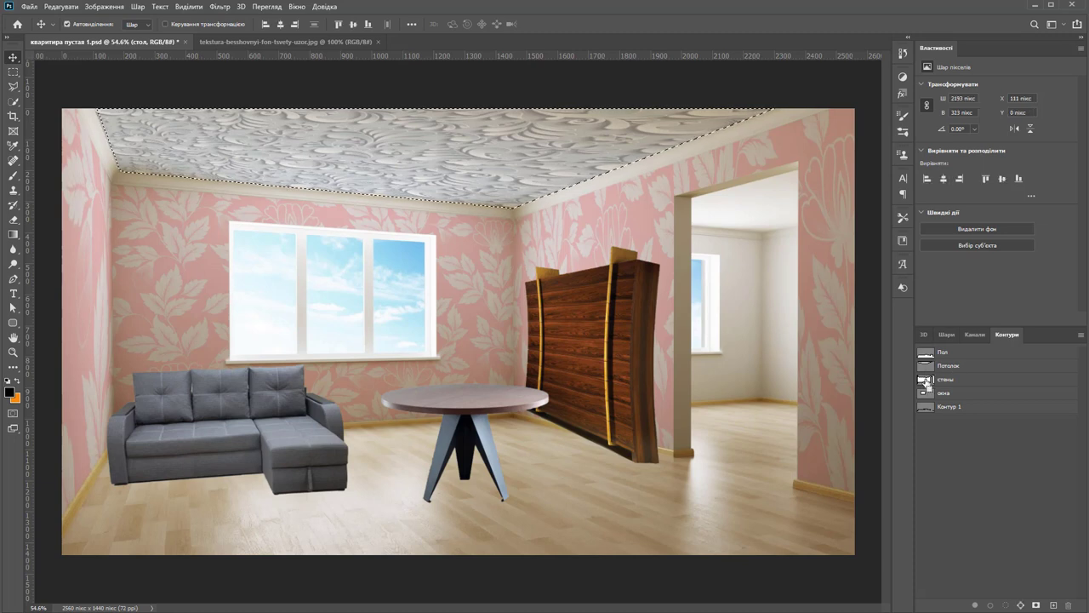
left_click(926, 381, "ctrl")
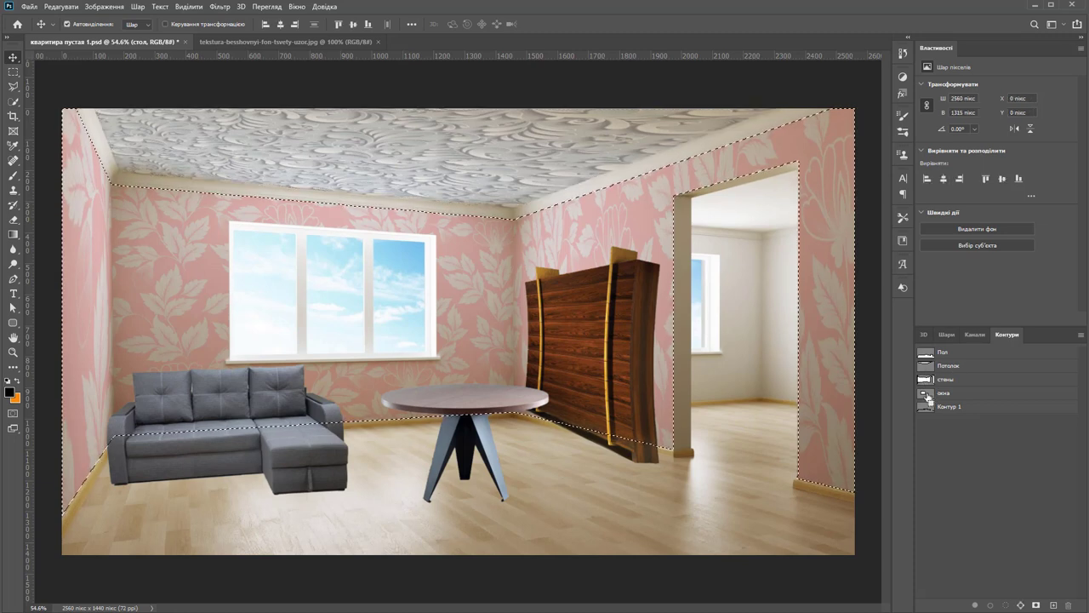
left_click(926, 393, "ctrl")
left_click(925, 352, "ctrl")
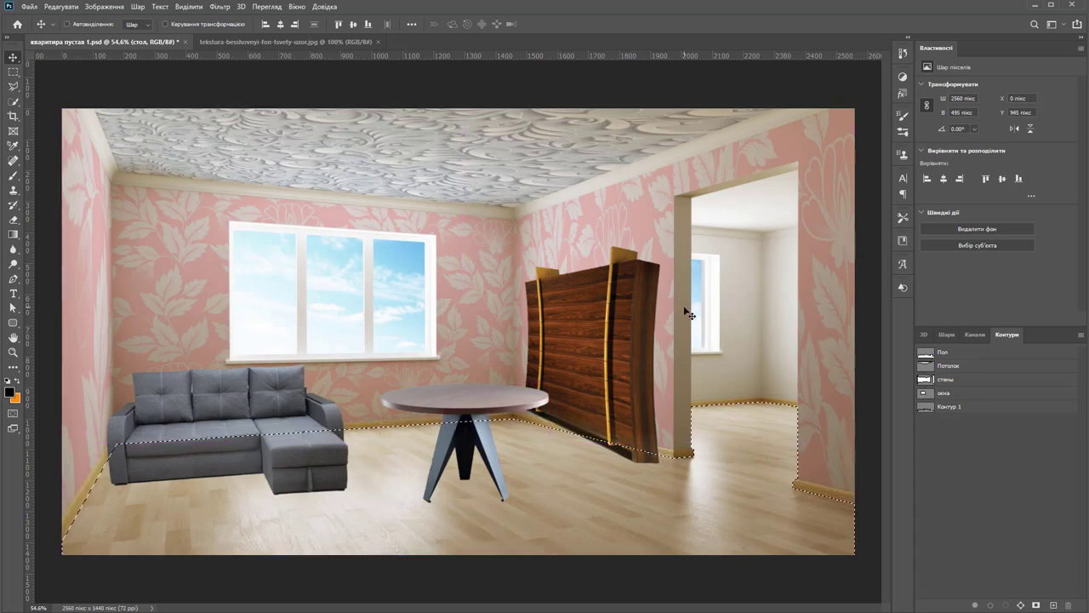
key("ctrl")
key("ctrl+d")
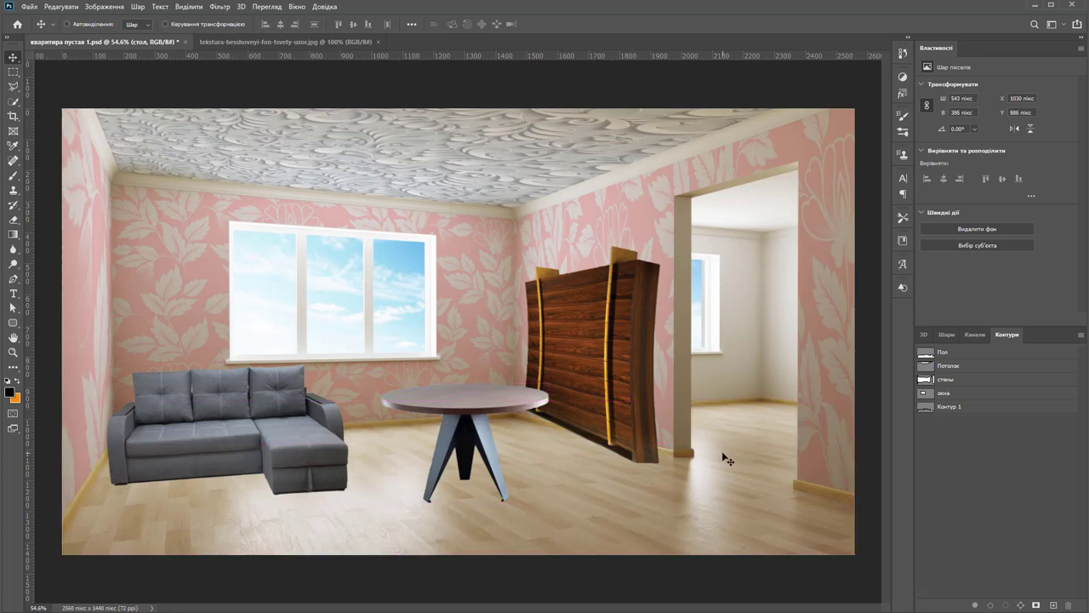